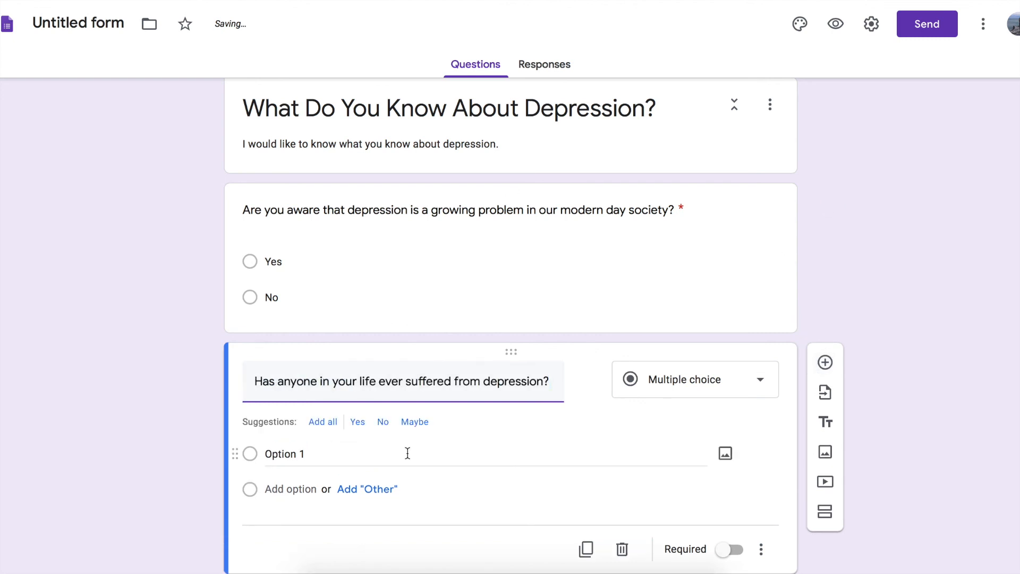
Add the suggested answers Yes, No and Maybe to "Has anyone in your life ever suffered from depression?" and make the question required.
click(323, 422)
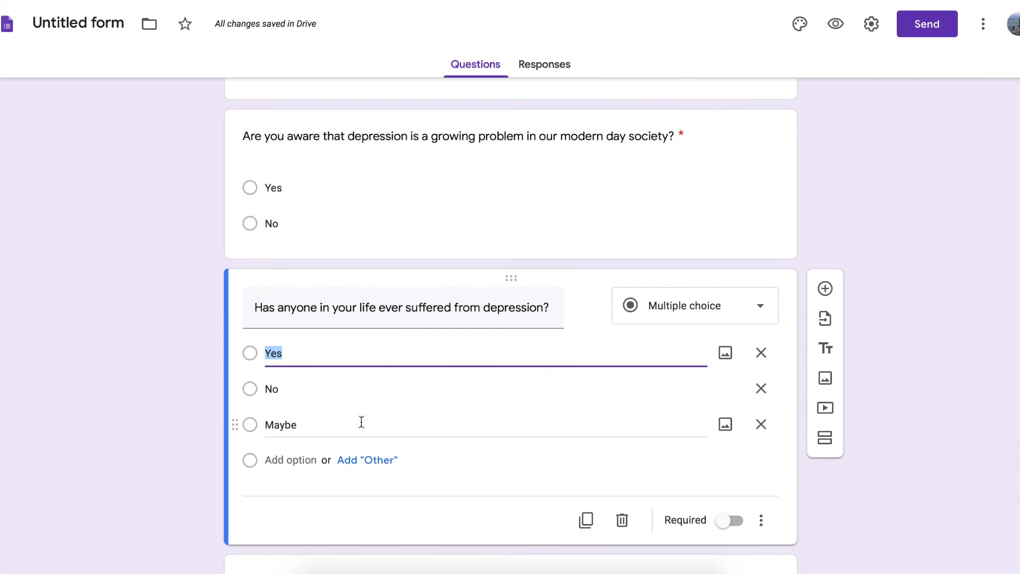
triple_click(321, 307)
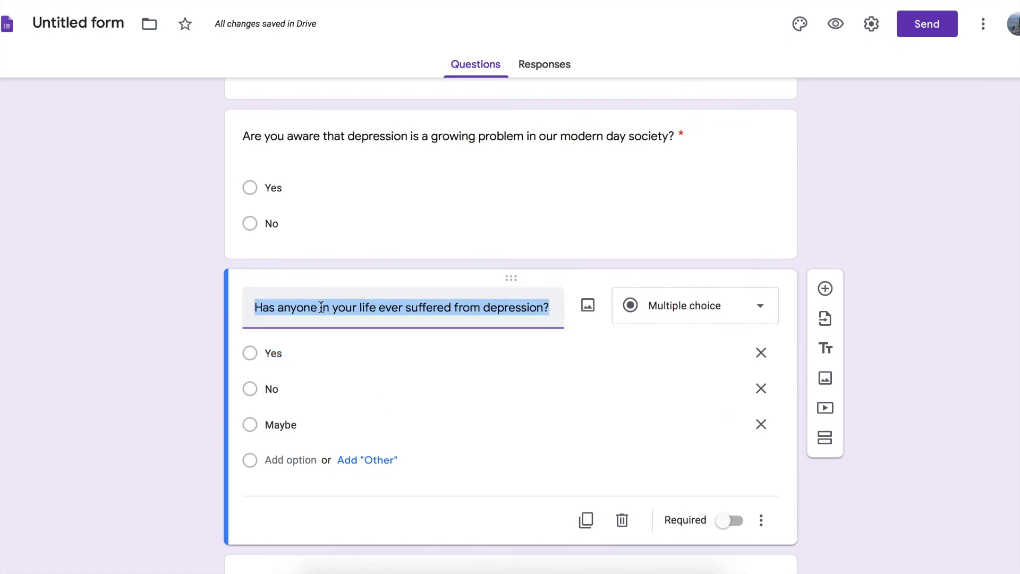
click(321, 307)
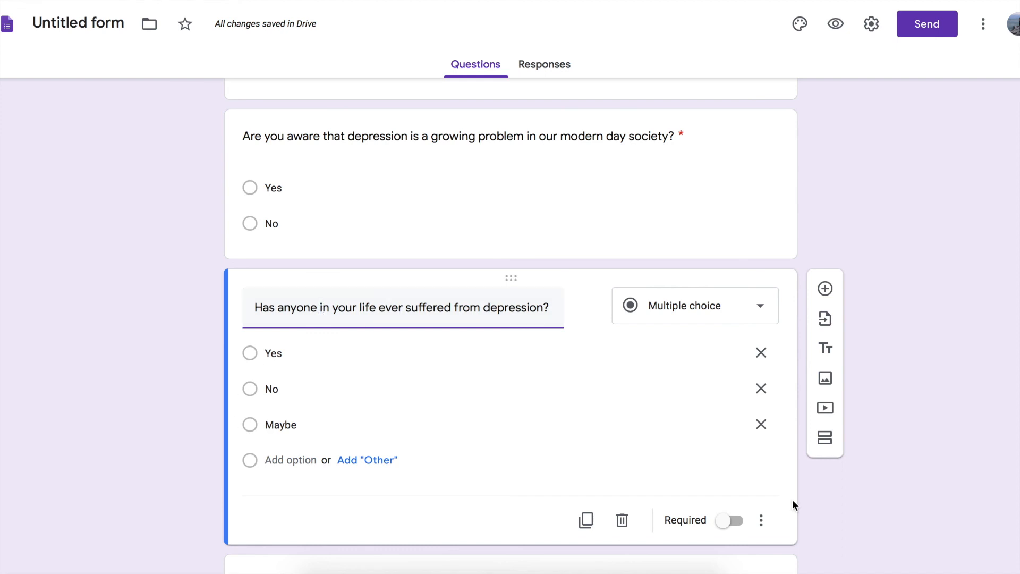
click(731, 520)
Make the checkbox question about which words best describe depression required.
scroll(686, 452, down, 5)
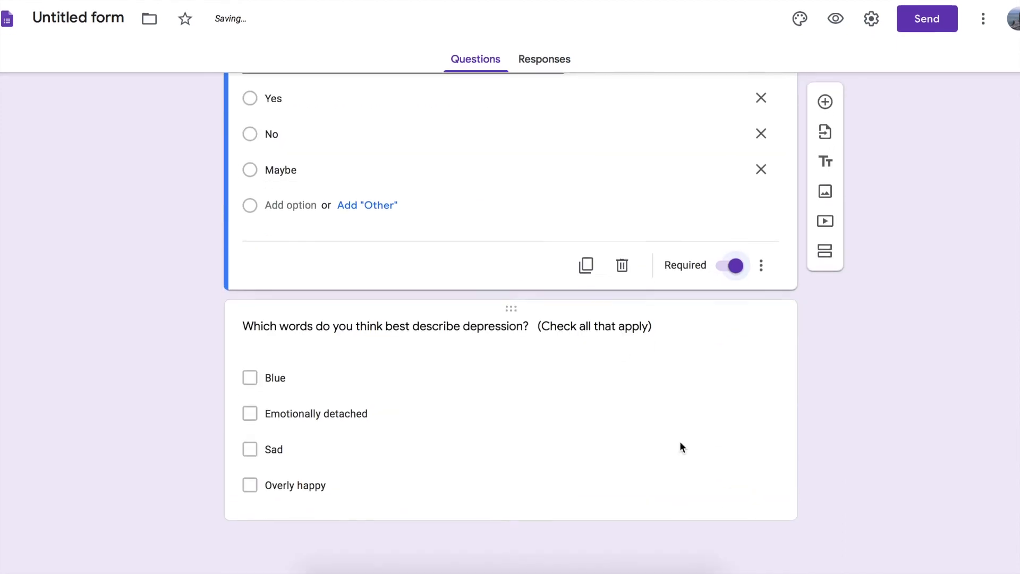
click(688, 383)
click(730, 513)
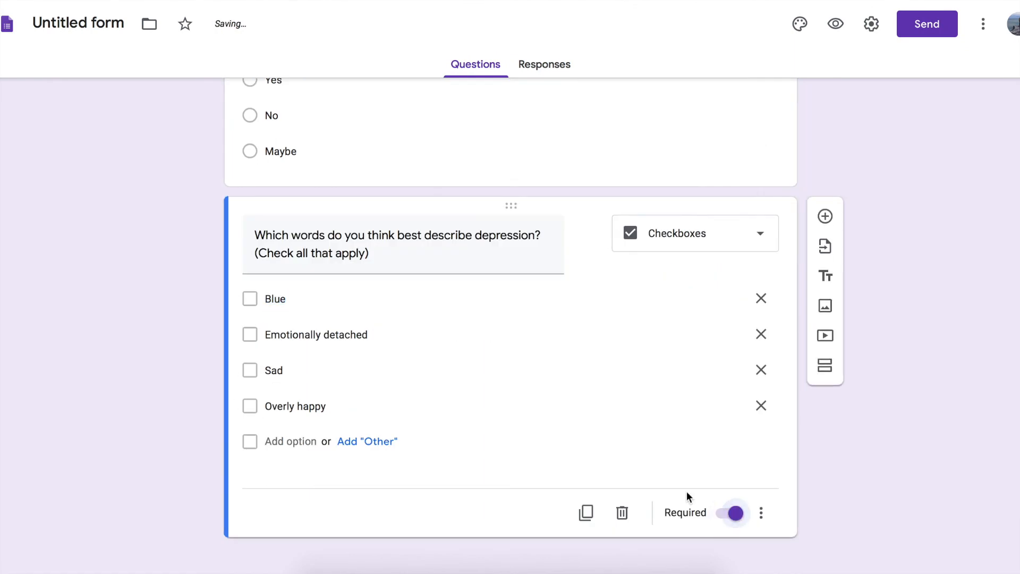
Switch to the question list in Google Docs and replace "that" with "depression" in question 4.
key(ctrl+Tab)
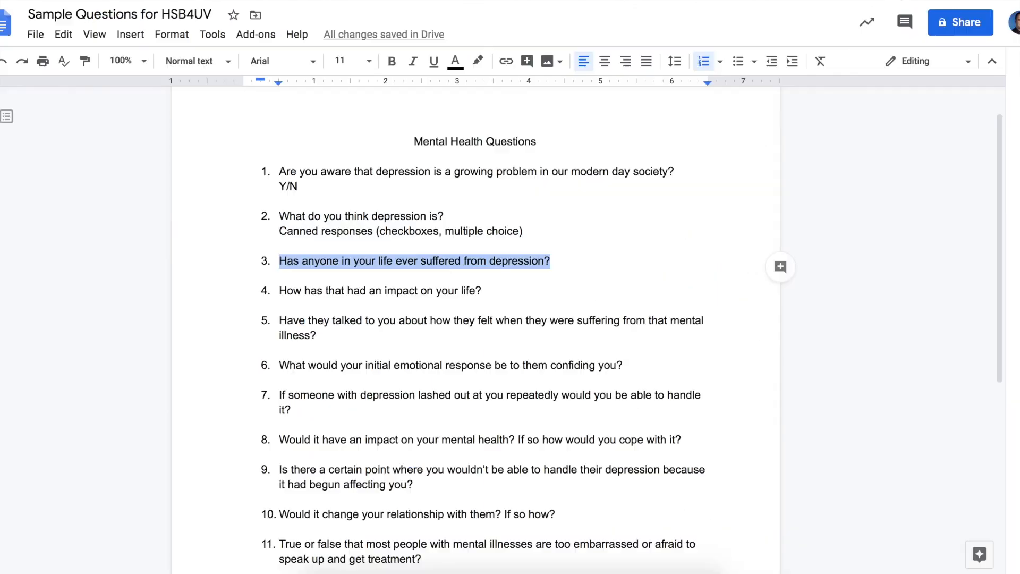
scroll(571, 361, down, 2)
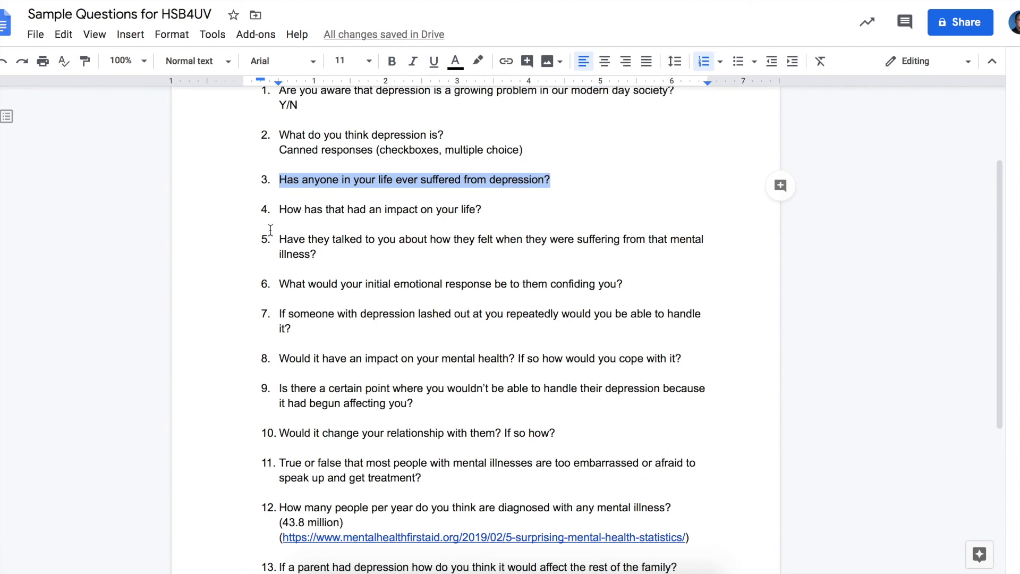
drag(279, 209, 482, 209)
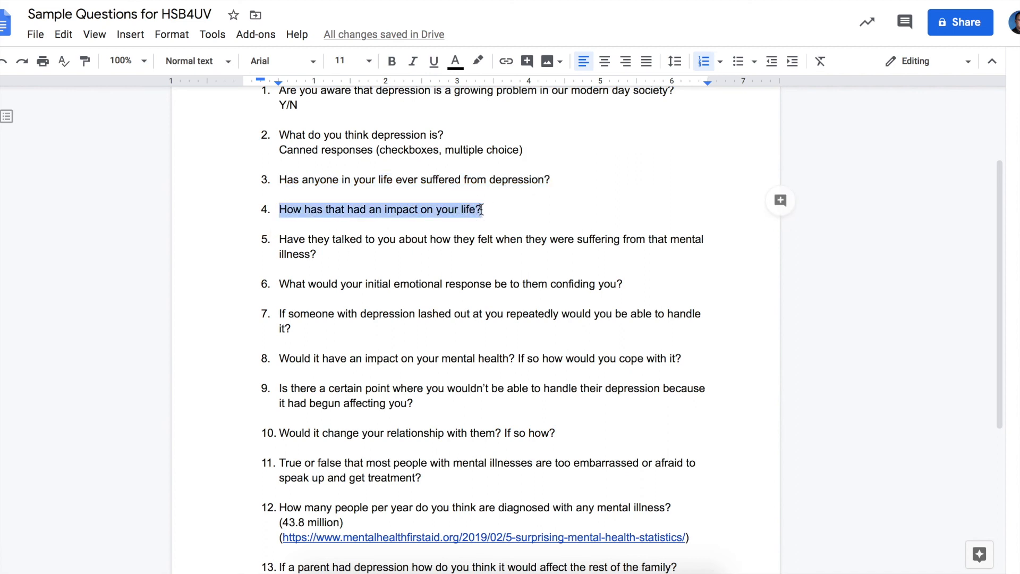
click(325, 209)
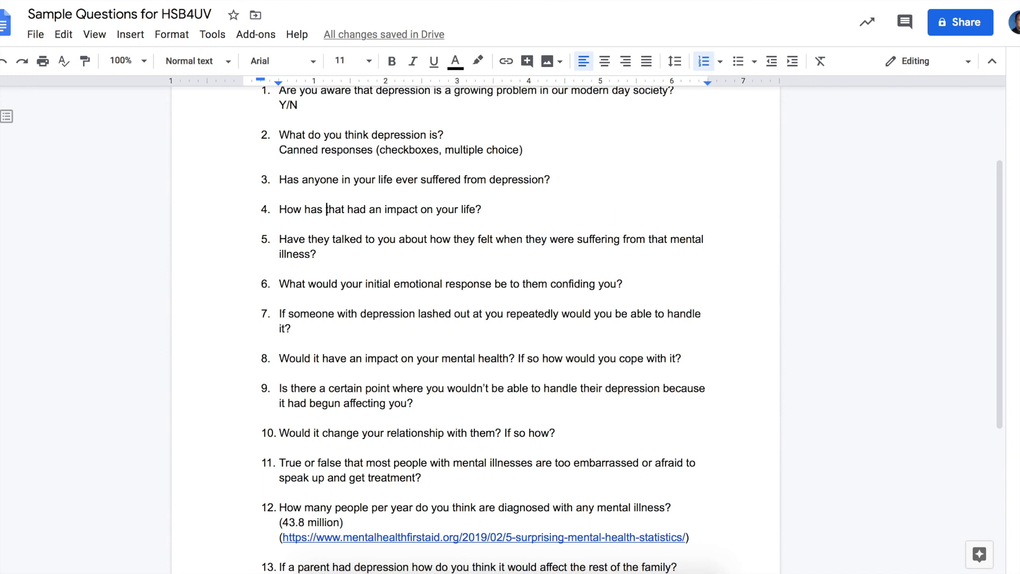
drag(325, 208, 345, 210)
text(depression)
key(Left)
key(Left)
key(Left)
key(Left)
key(Left)
key(Left)
key(Left)
key(Left)
key(Left)
key(Left)
key(Left)
key(Left)
key(Left)
key(Left)
key(Left)
key(Left)
key(Left)
key(Left)
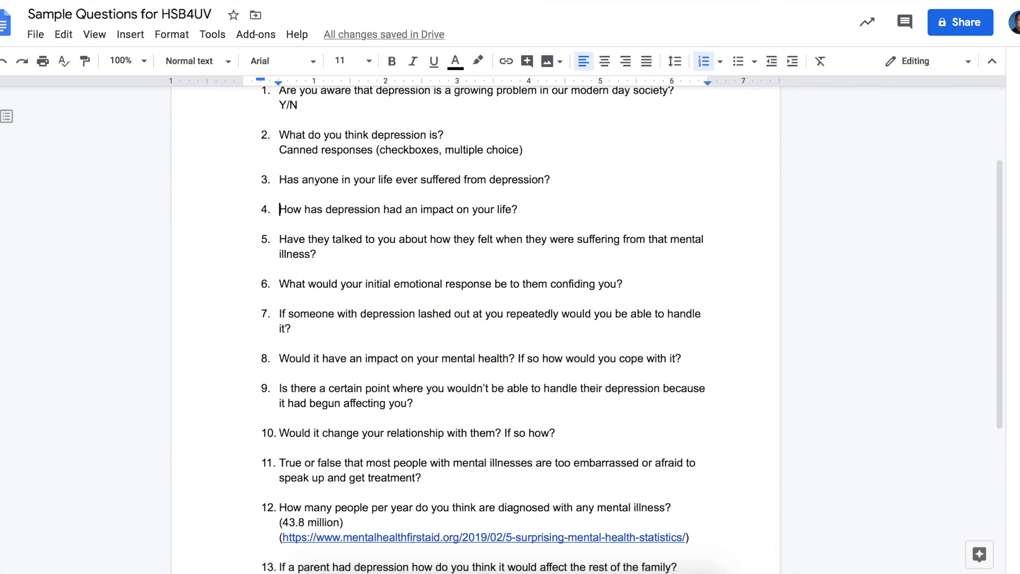
Copy question 4, "How has depression had an impact on your life?", from the document into Google Forms as a new question.
key(shift+End)
key(ctrl+c)
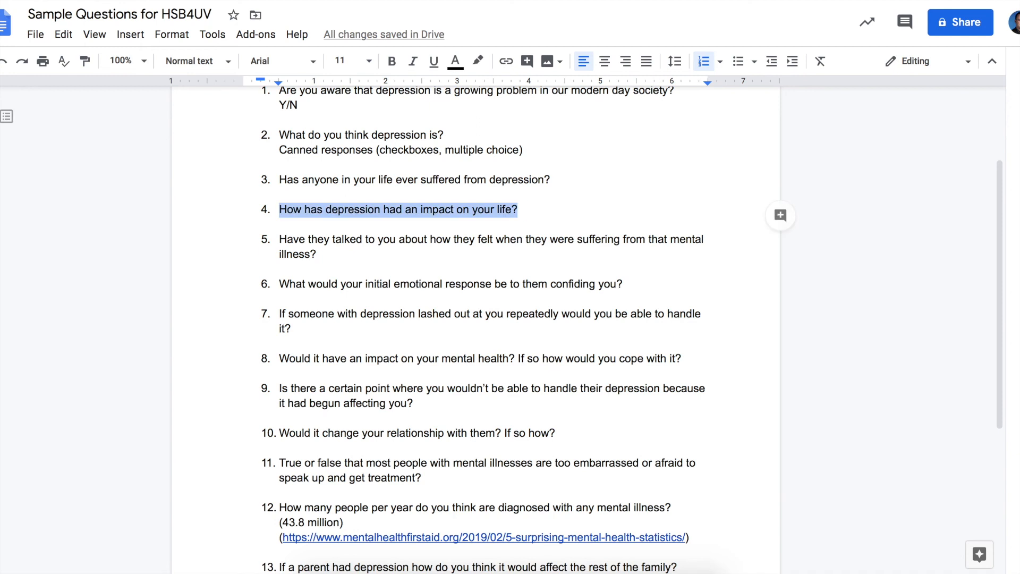
key(ctrl+Tab)
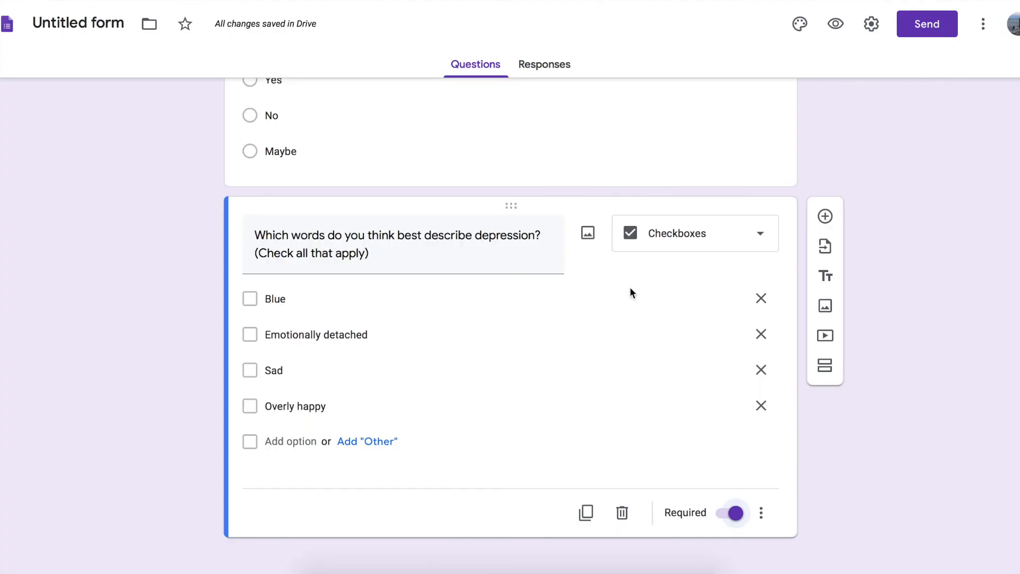
click(827, 220)
key(ctrl+v)
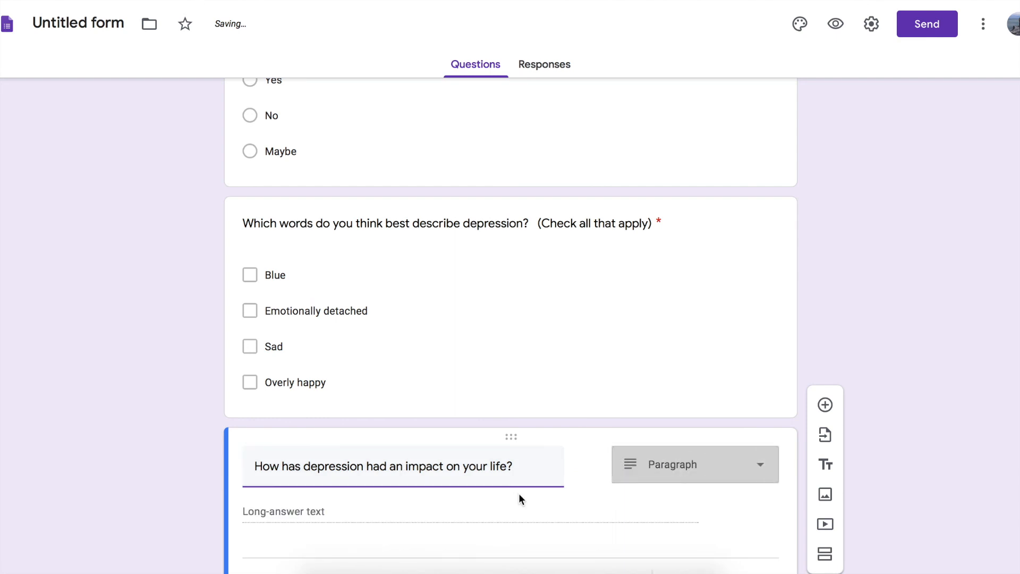
Make the new question a linear scale from 1 to 10.
click(765, 395)
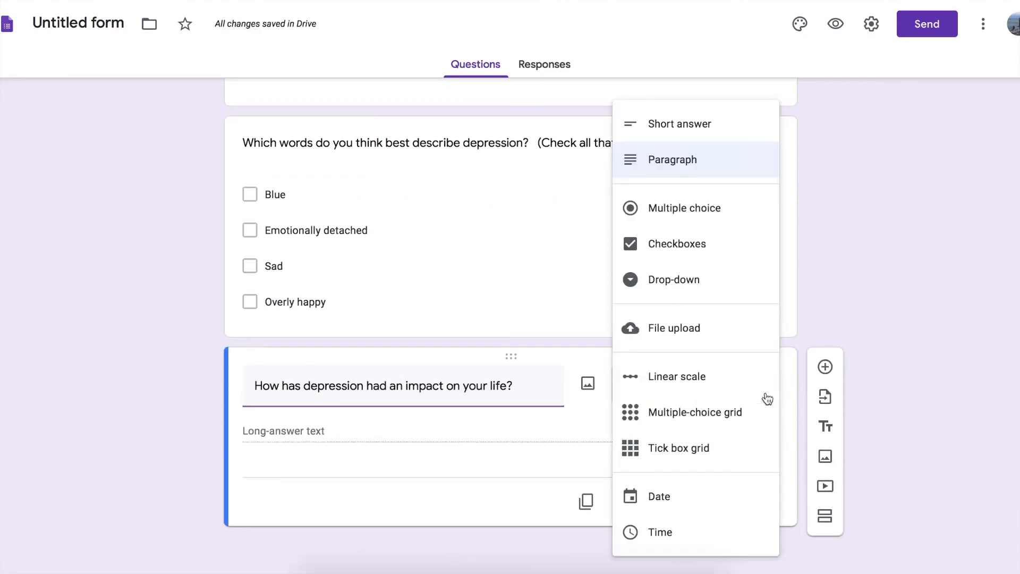
click(703, 385)
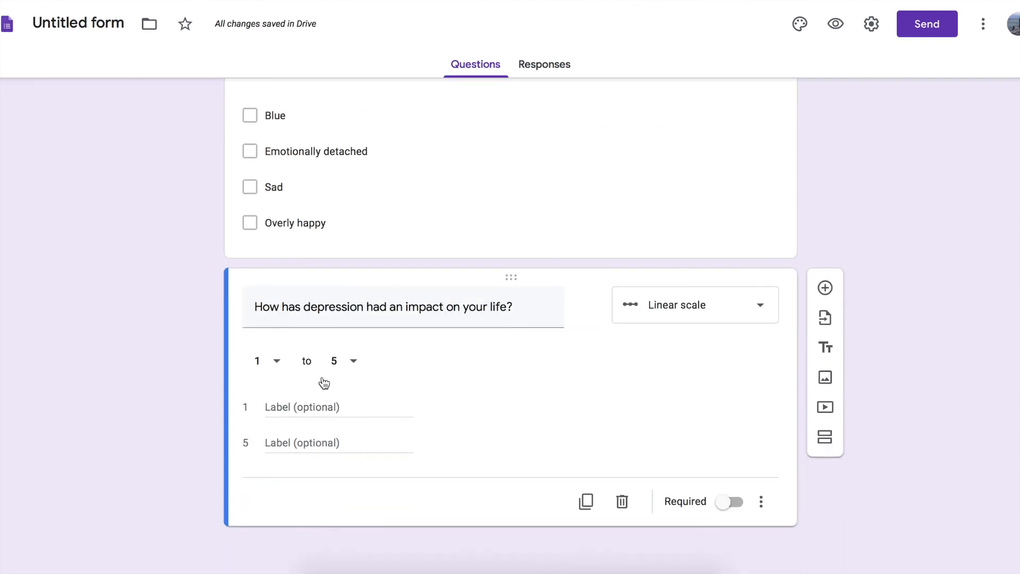
click(277, 365)
click(278, 363)
click(351, 363)
click(343, 536)
Label the low end of the scale "No impact" and the high end "Severe impact".
text(No impact)
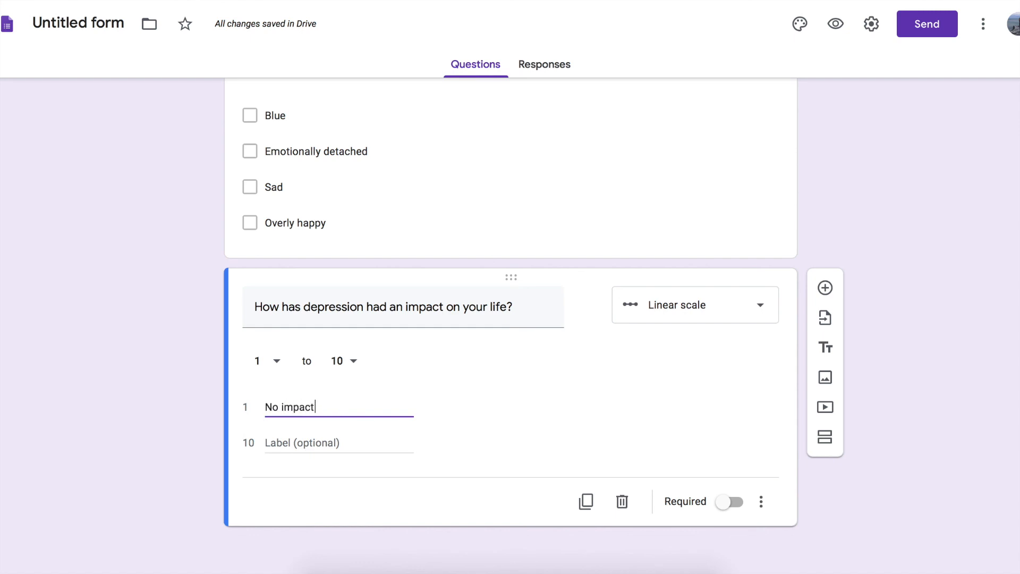
click(292, 442)
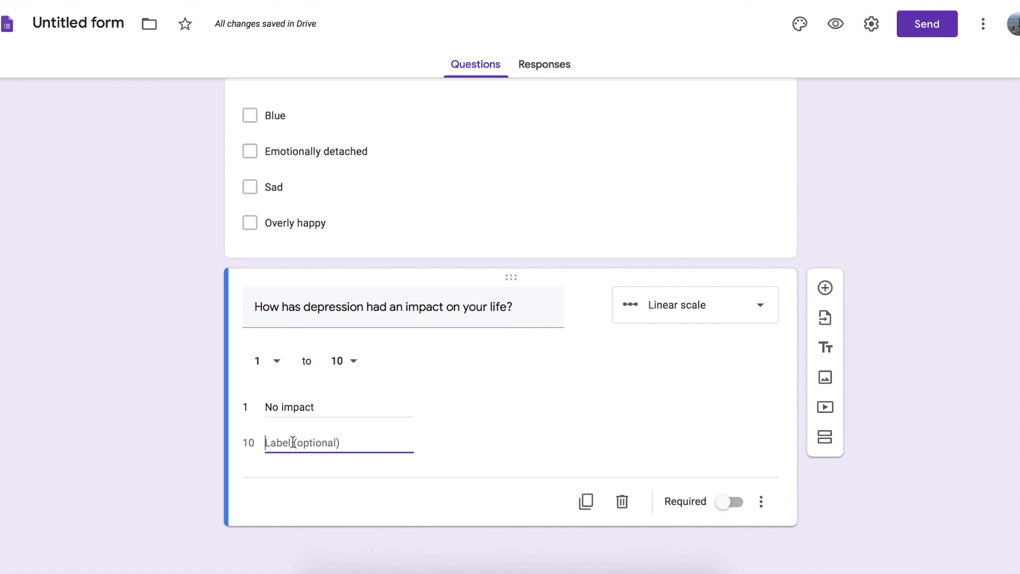
text(Severly)
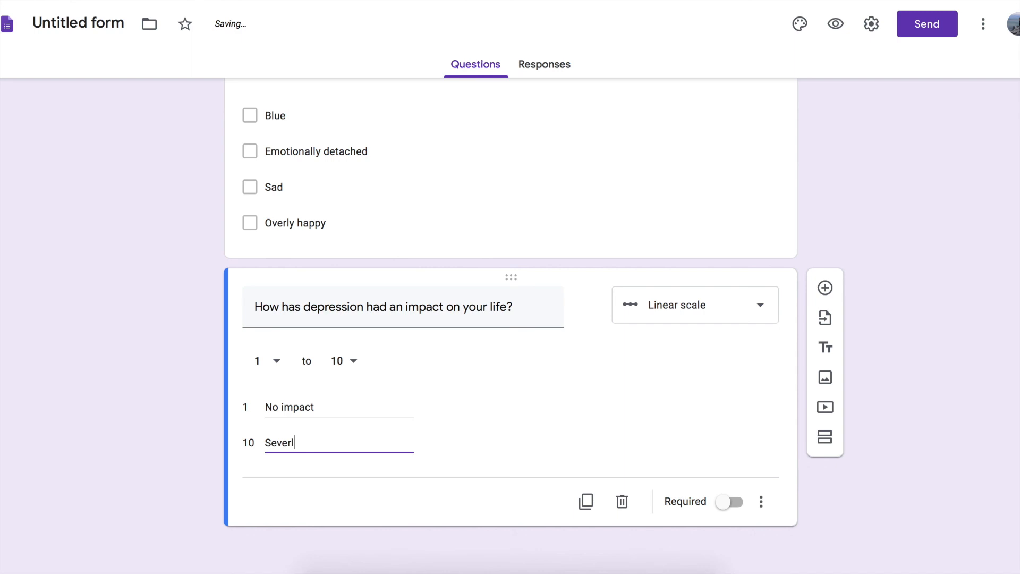
key(BackSpace)
key(BackSpace)
key(BackSpace)
key(BackSpace)
text(re impact)
key(Left)
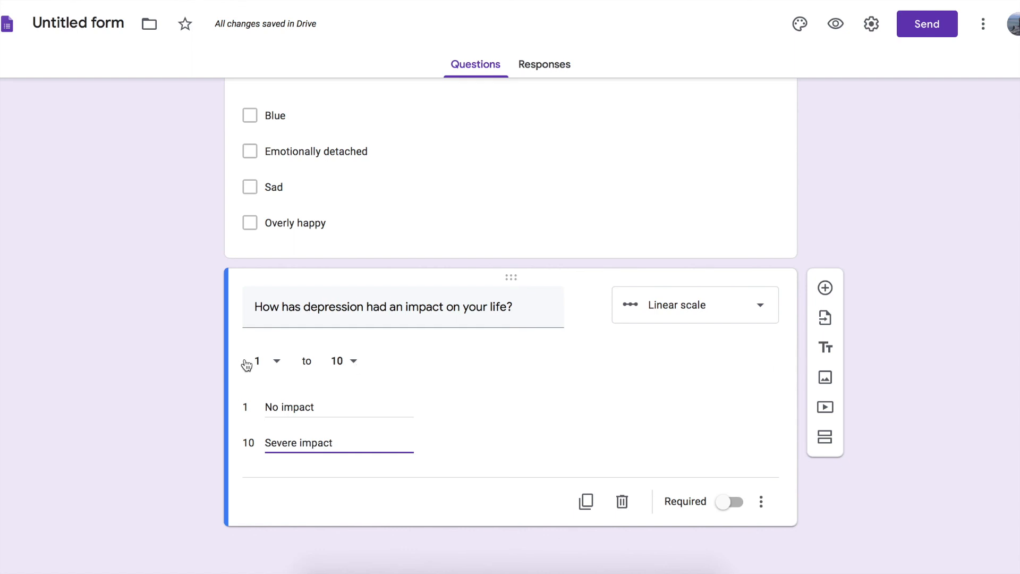
Try the scale with an upper limit of 5 and of 4.
click(354, 361)
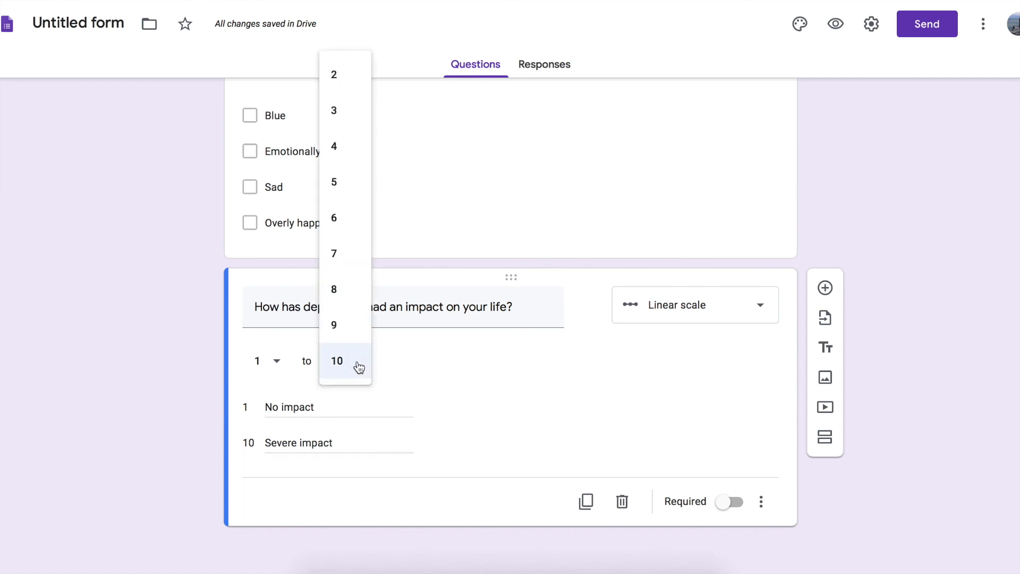
click(356, 189)
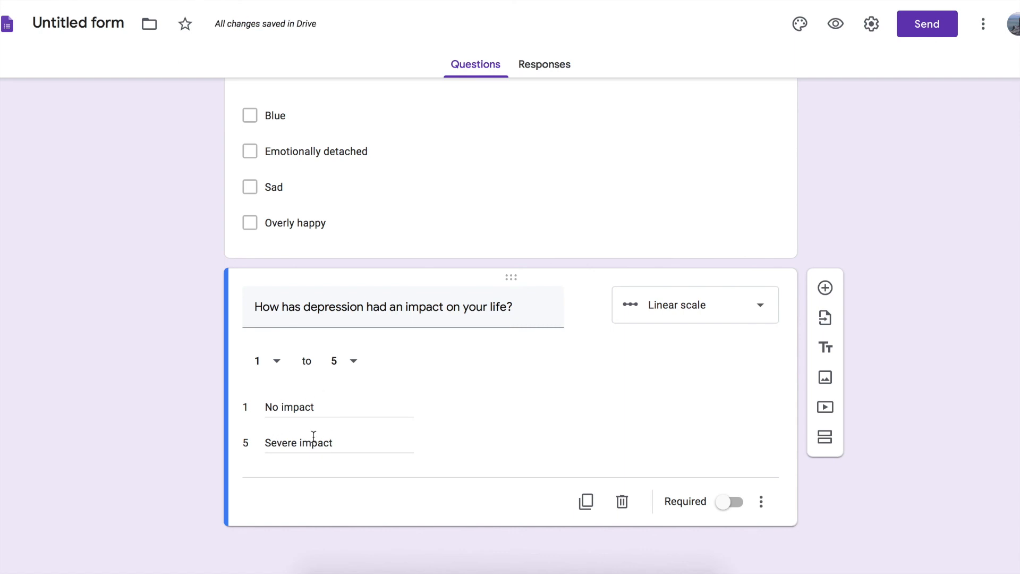
click(353, 361)
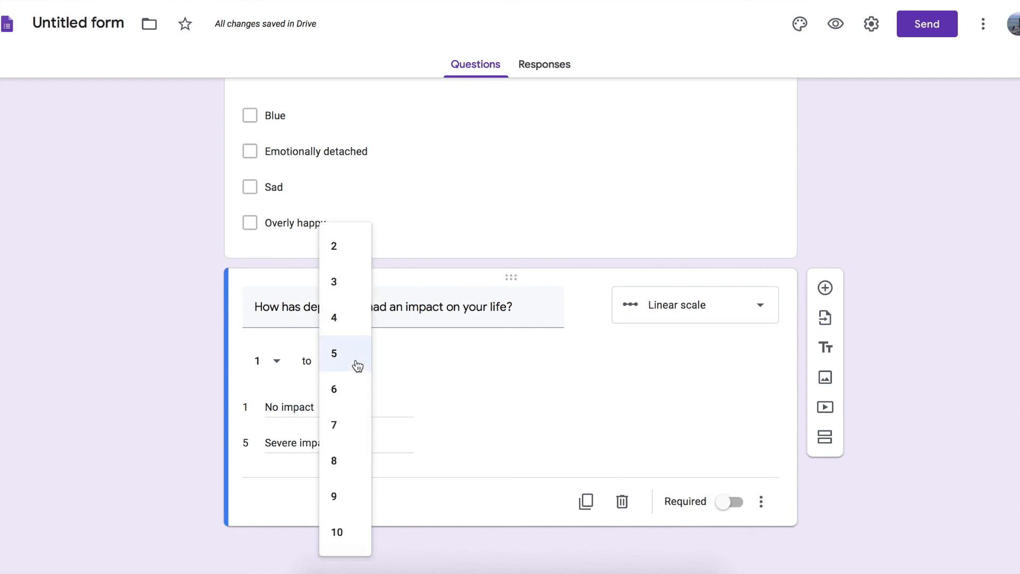
click(353, 335)
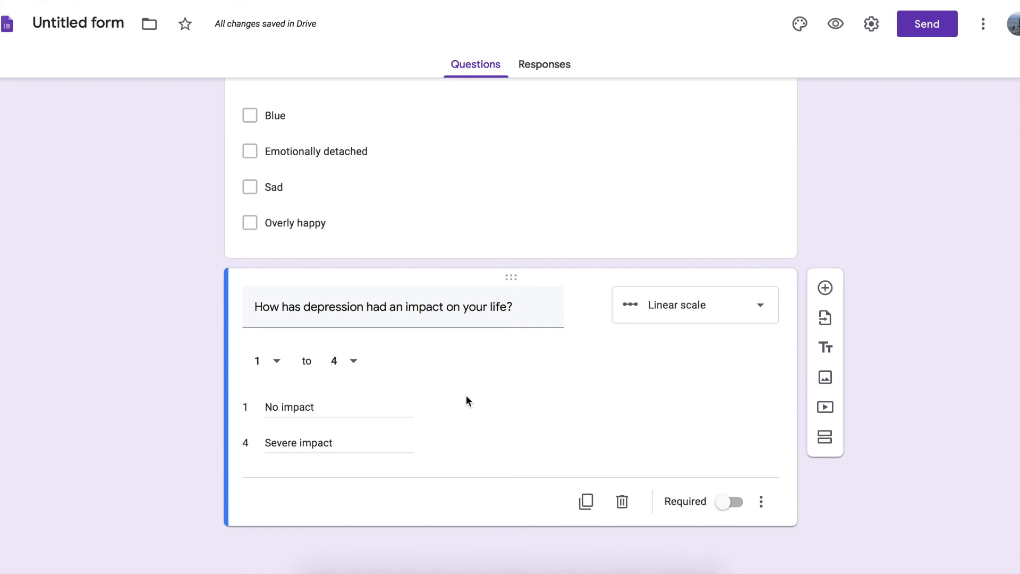
Make the impact question a required 1 to 5 scale and add a blank question after it.
click(728, 502)
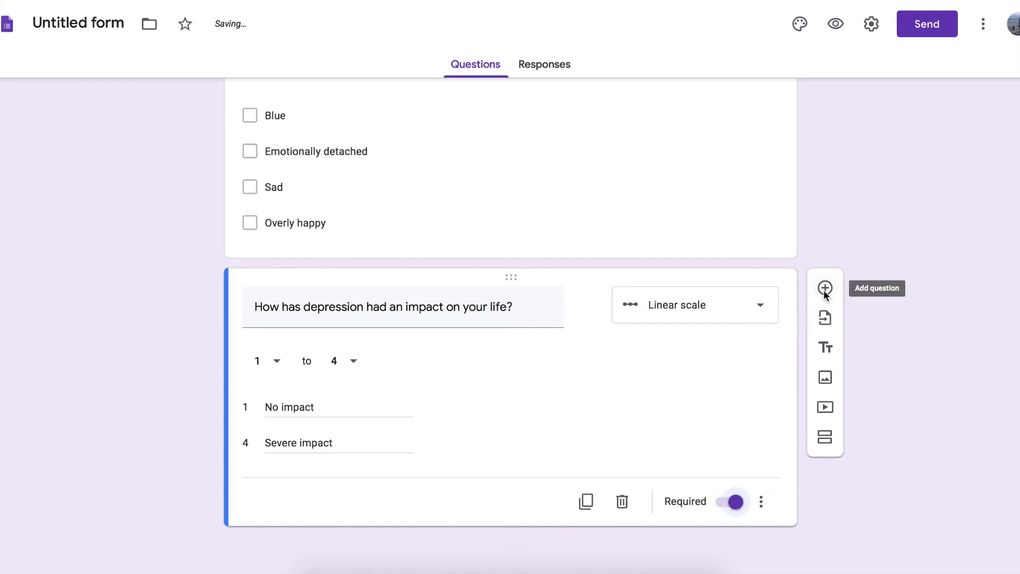
click(352, 362)
click(353, 361)
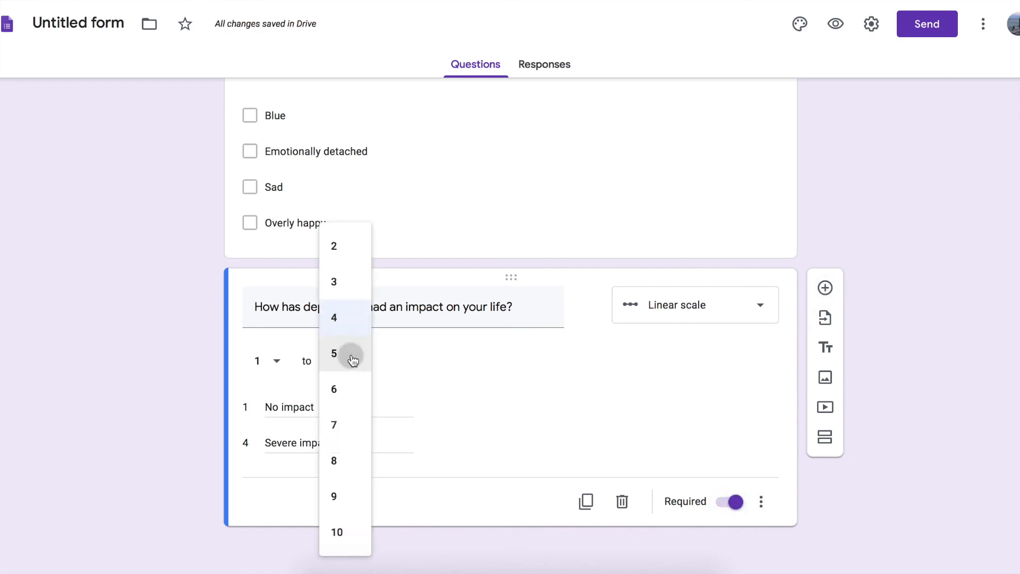
click(825, 289)
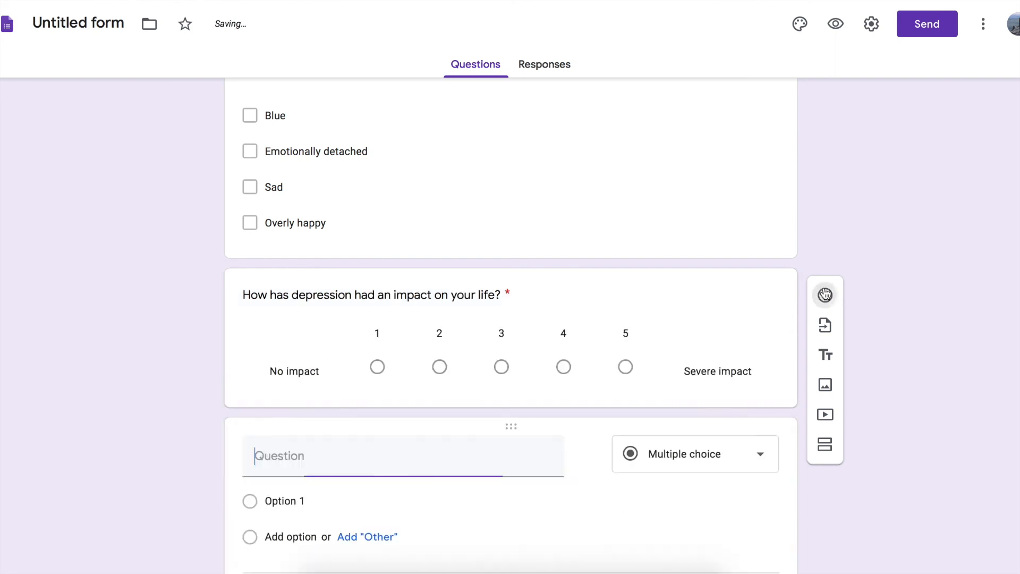
click(434, 310)
click(521, 310)
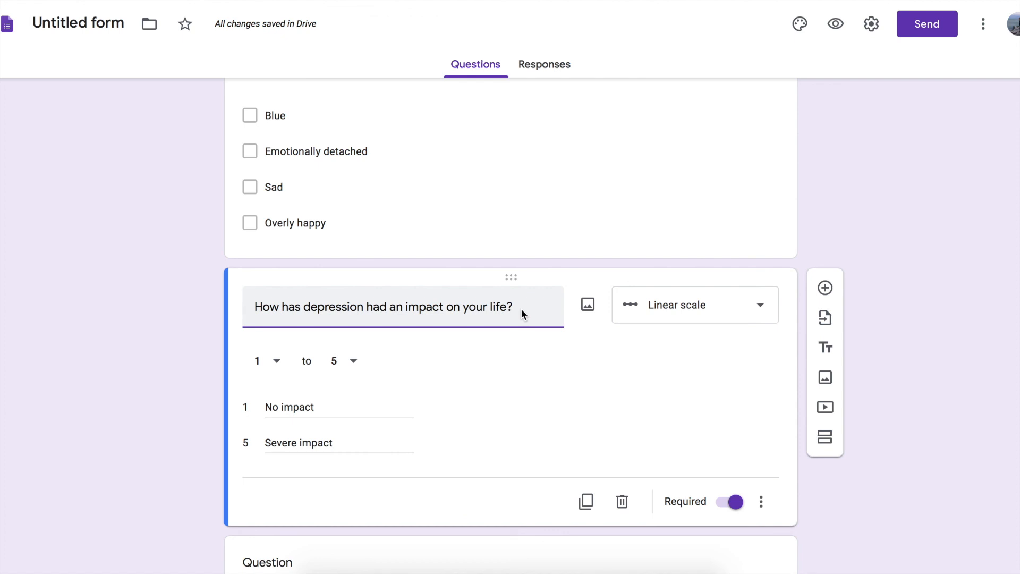
text((fjd)
text(jgkfdk)
key(BackSpace)
key(BackSpace)
key(BackSpace)
key(BackSpace)
key(BackSpace)
key(BackSpace)
key(BackSpace)
key(BackSpace)
key(BackSpace)
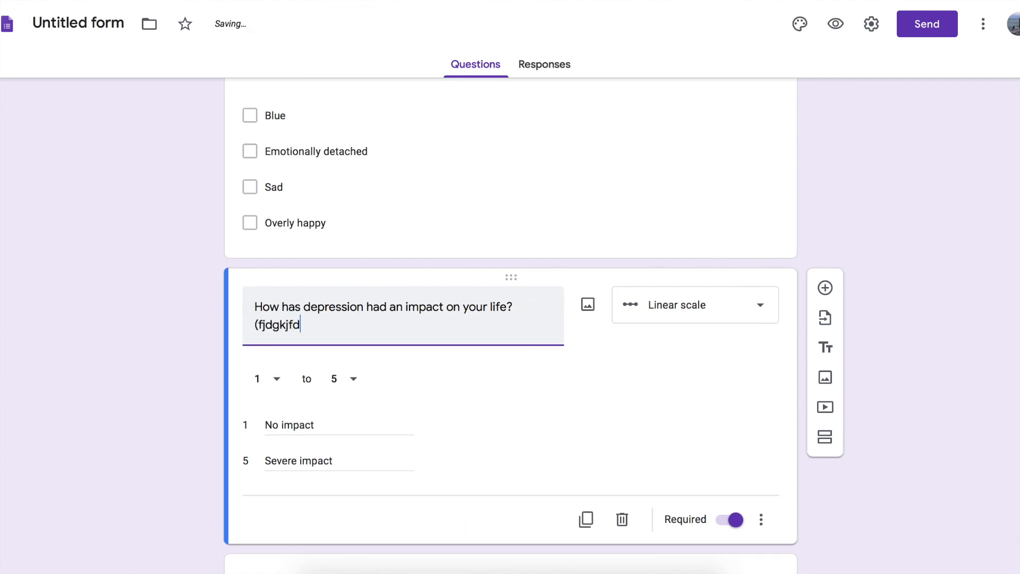
key(BackSpace)
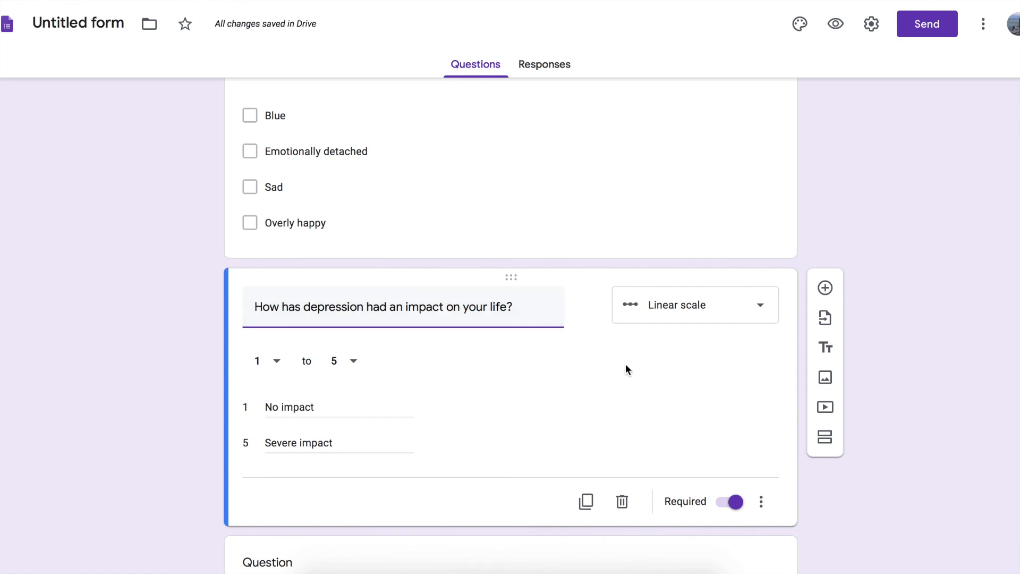
Switch to the question list in Google Docs and select the text of question 5.
scroll(626, 365, down, 2)
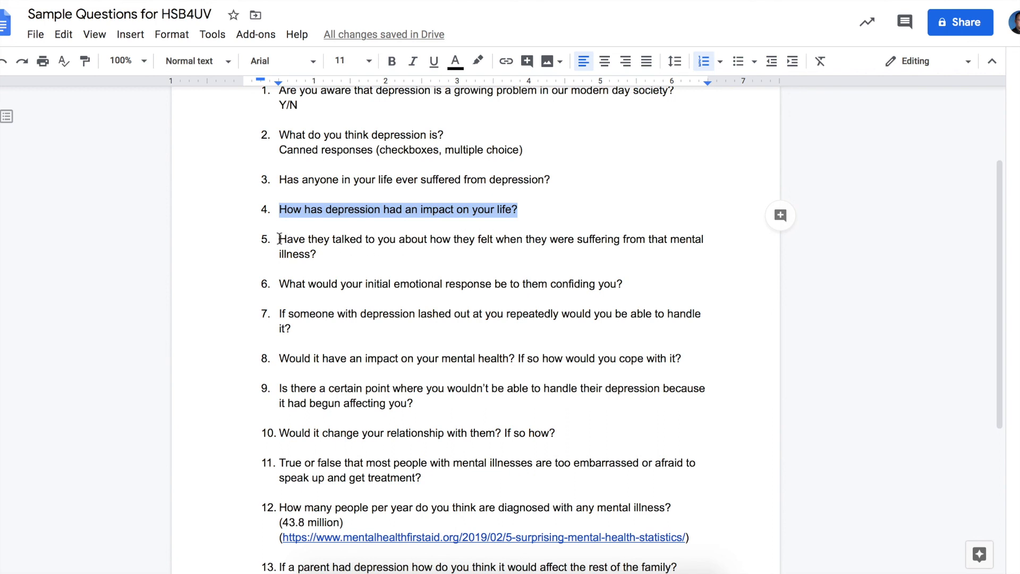
drag(280, 239, 318, 256)
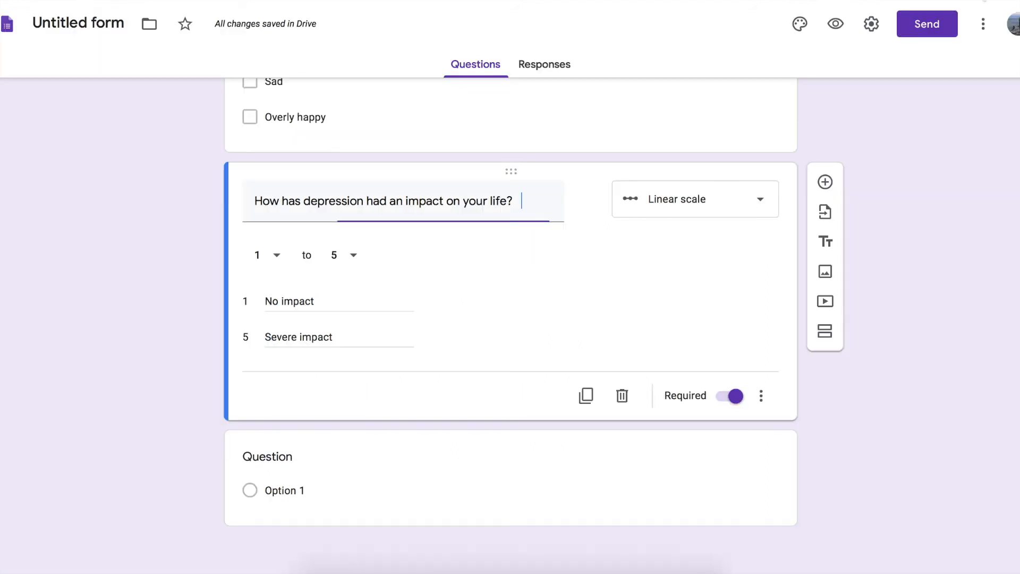
Retitle section 2 as "What is Your Experience With Depression?".
scroll(470, 277, up, 15)
scroll(470, 276, down, 7)
scroll(470, 279, up, 3)
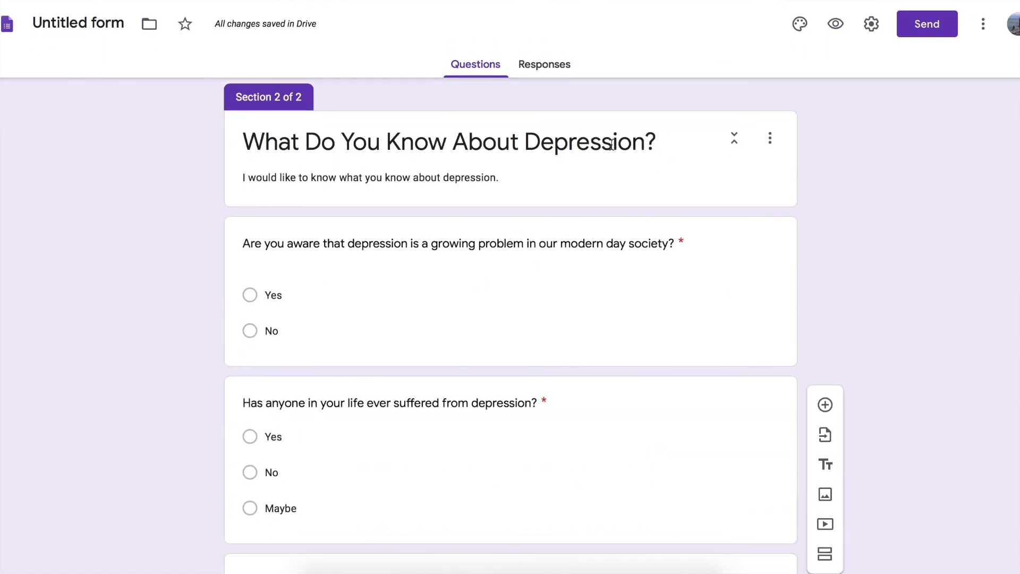
scroll(618, 319, down, 1)
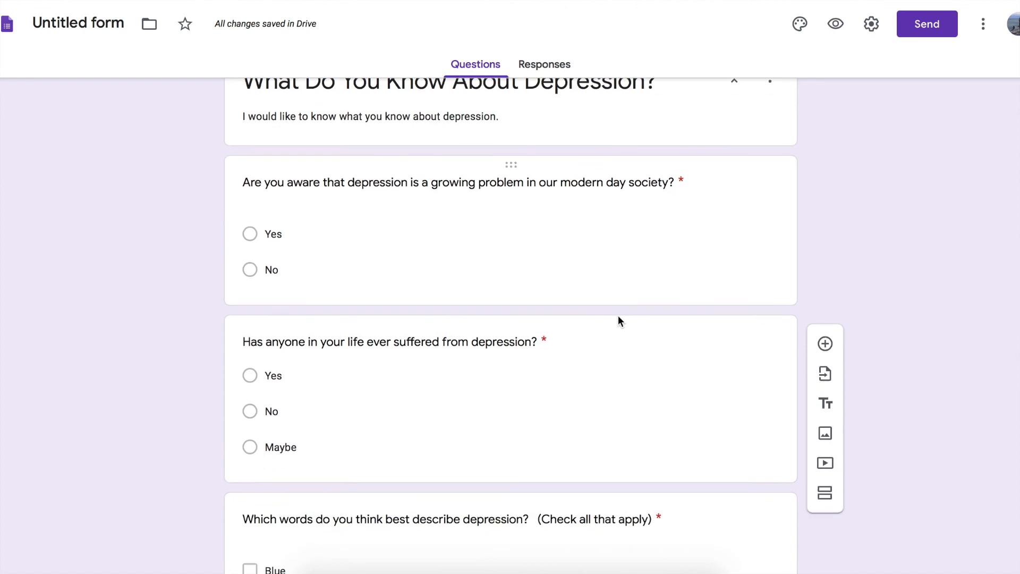
scroll(618, 319, up, 3)
click(407, 197)
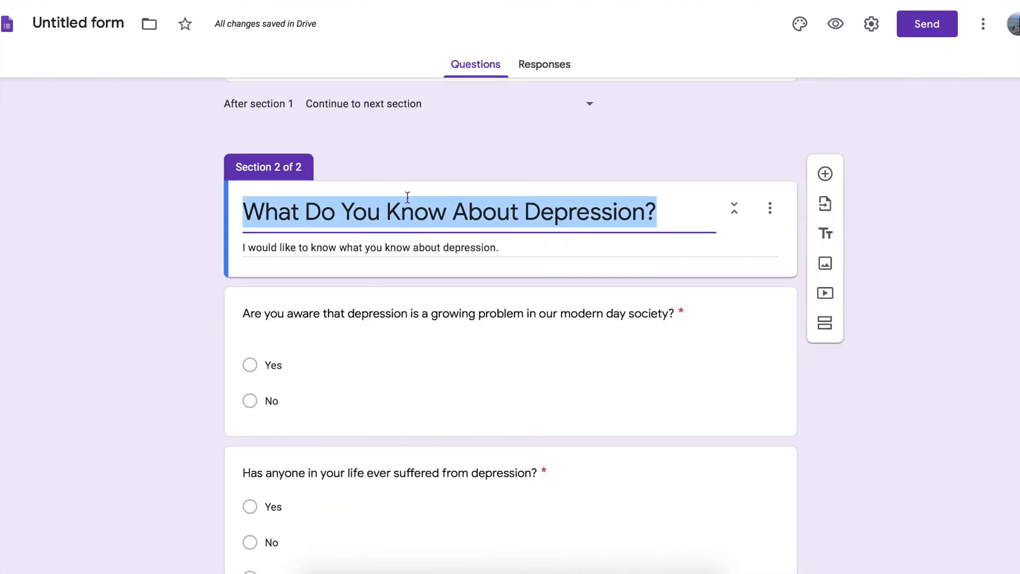
text(What is Your Exp)
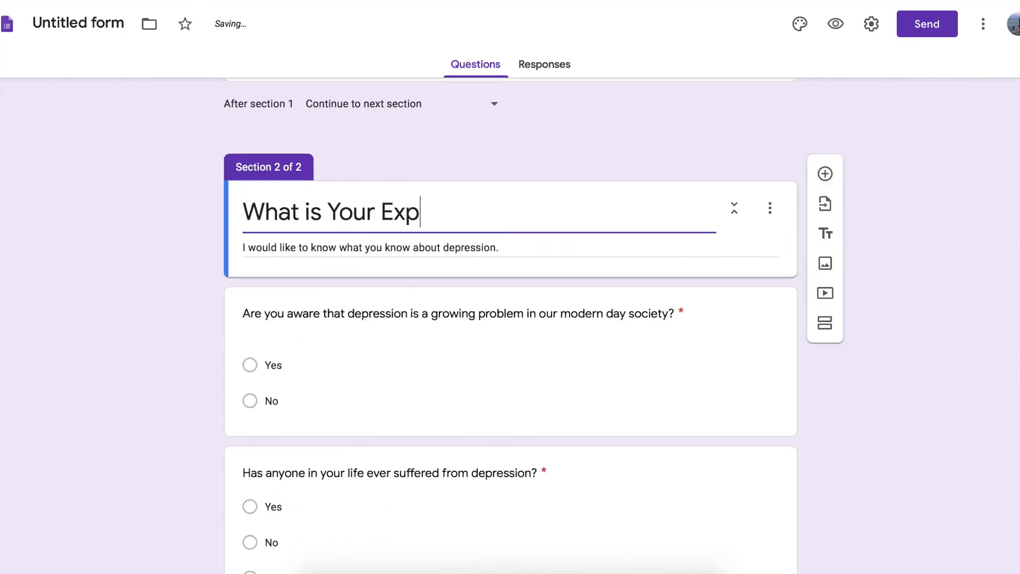
text(erience With D)
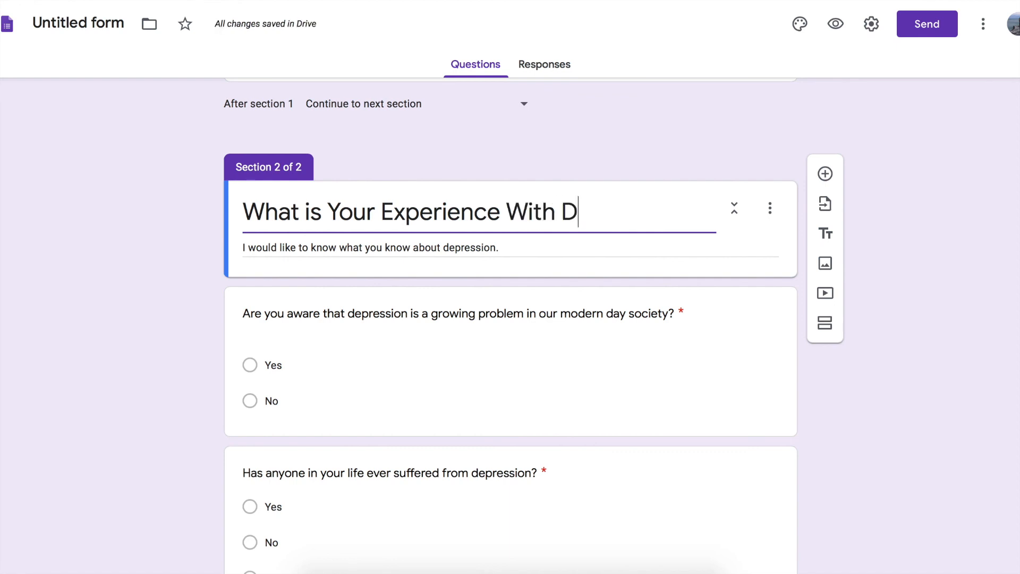
text(epression?)
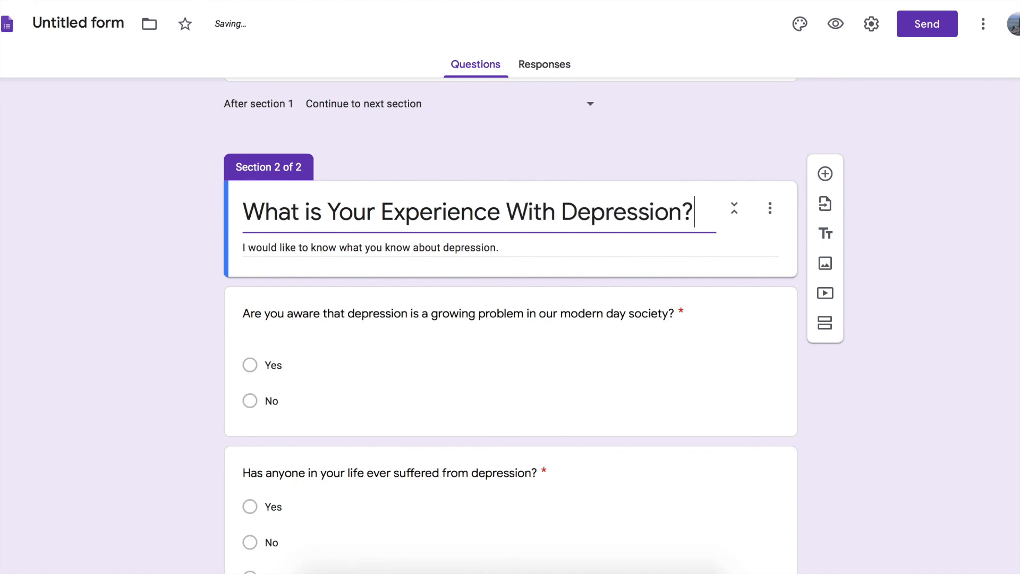
Add the question "Has anyone ever told you that they were suffering from depression?" after the question about anyone in your life suffering.
scroll(393, 355, down, 2)
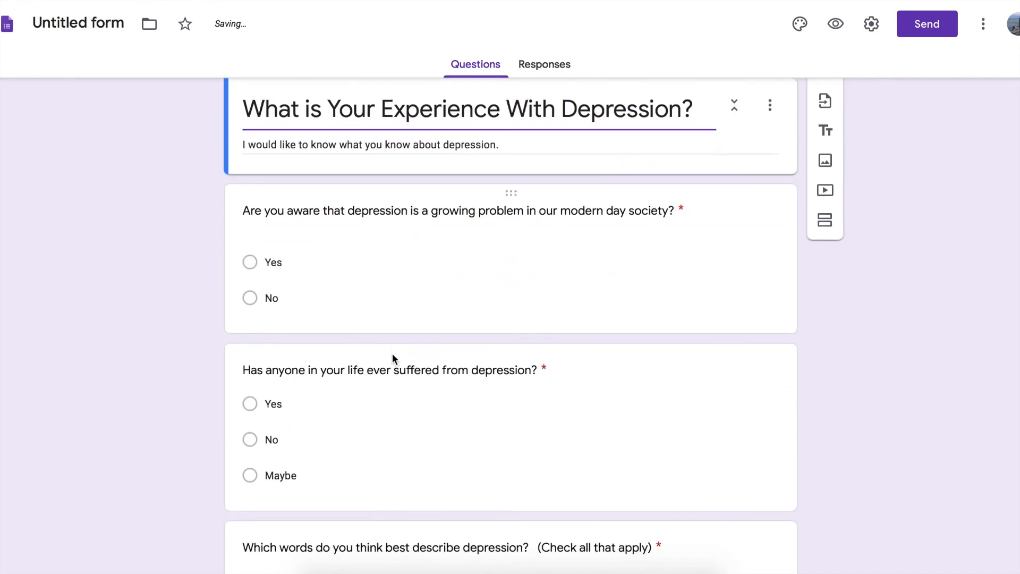
scroll(420, 415, down, 3)
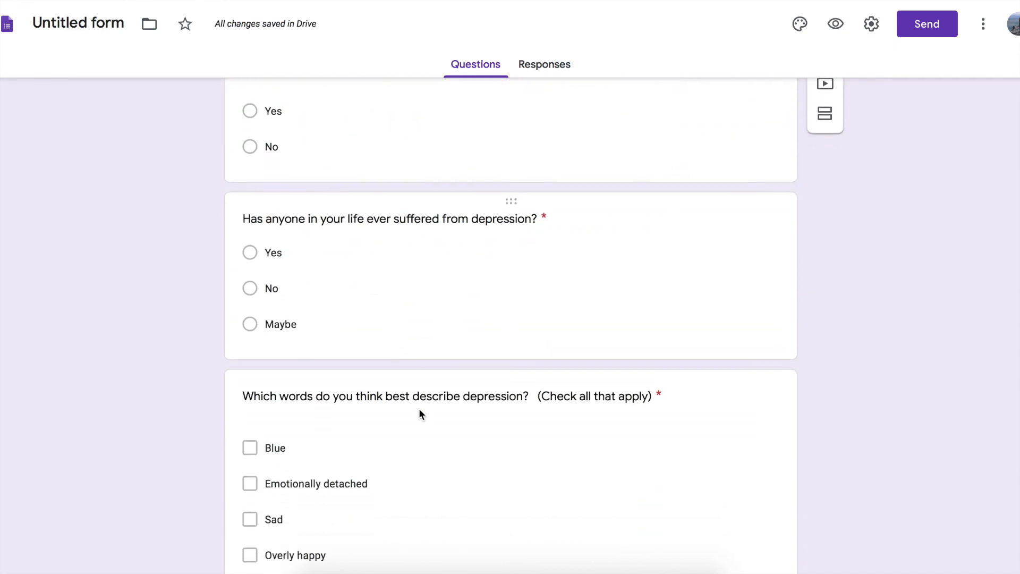
click(462, 287)
click(825, 210)
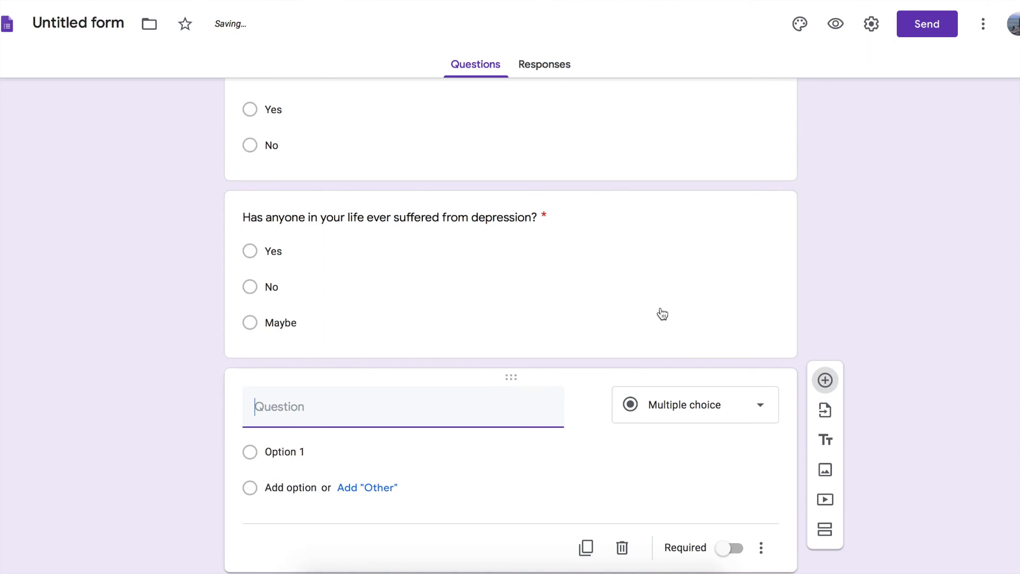
text(Has anyone ever told you that they were suffering from depression)
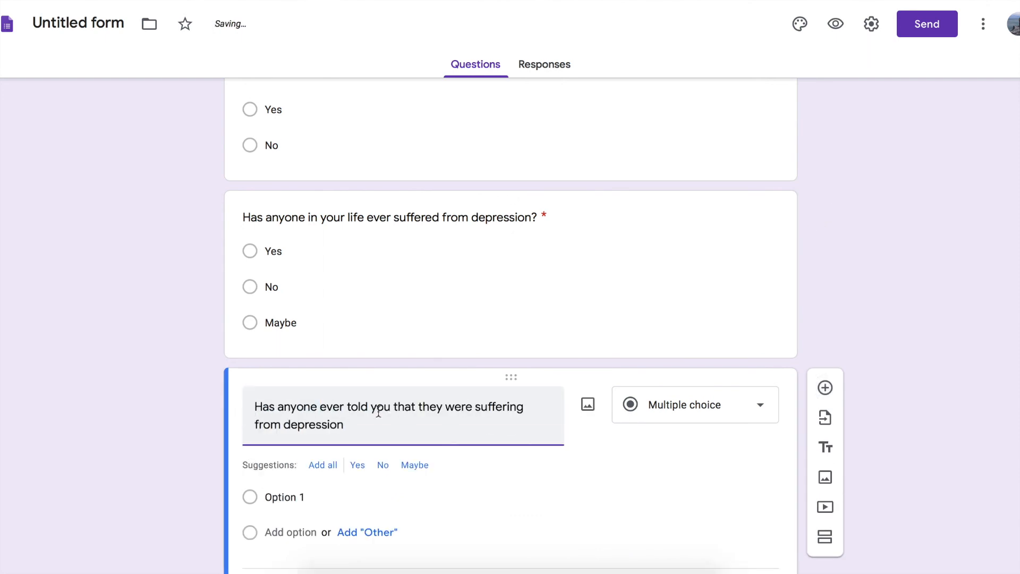
text(?)
scroll(612, 440, down, 2)
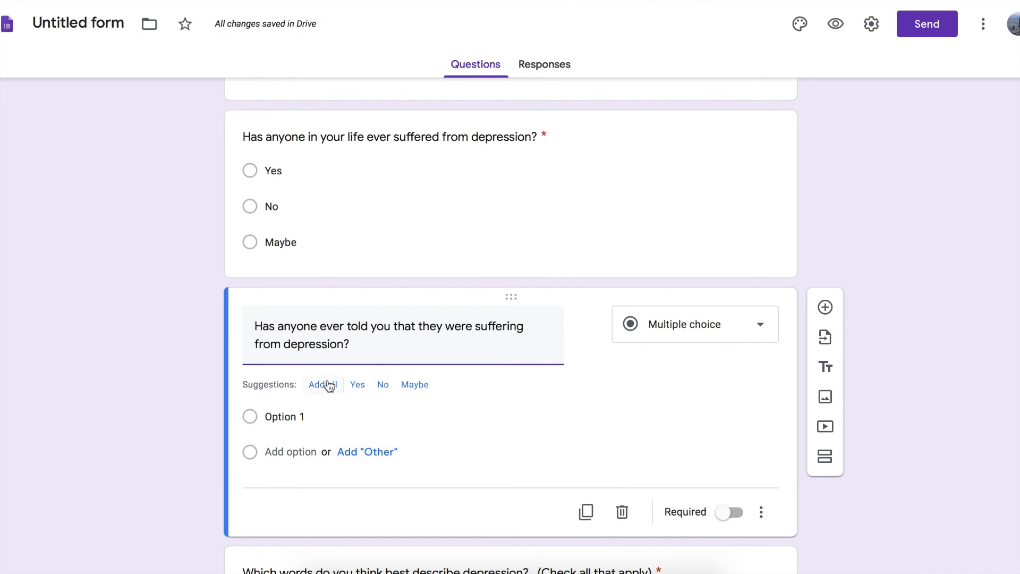
Give the new question the suggested answers Yes and No without Maybe, and make it required.
click(330, 385)
click(762, 460)
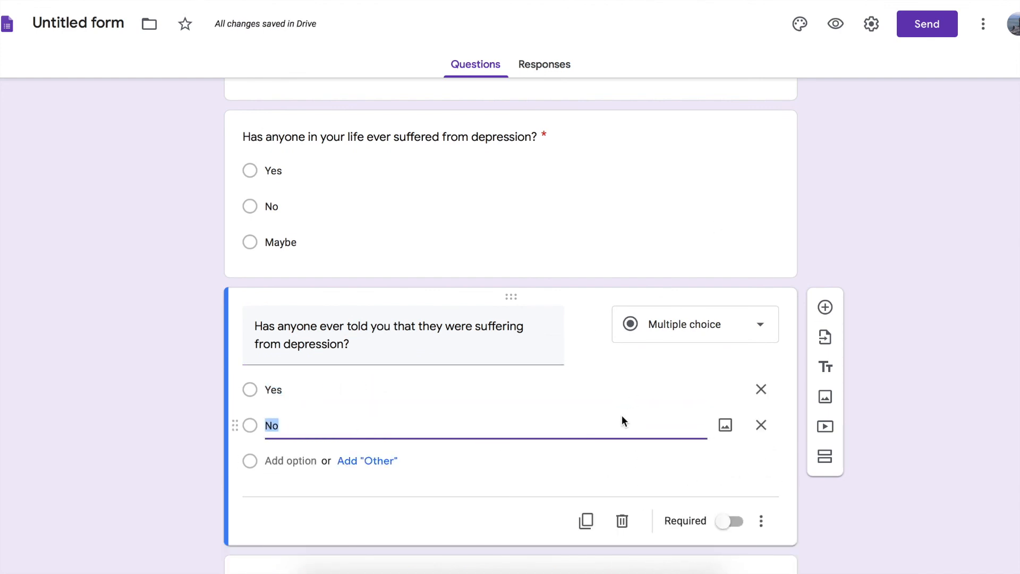
click(730, 521)
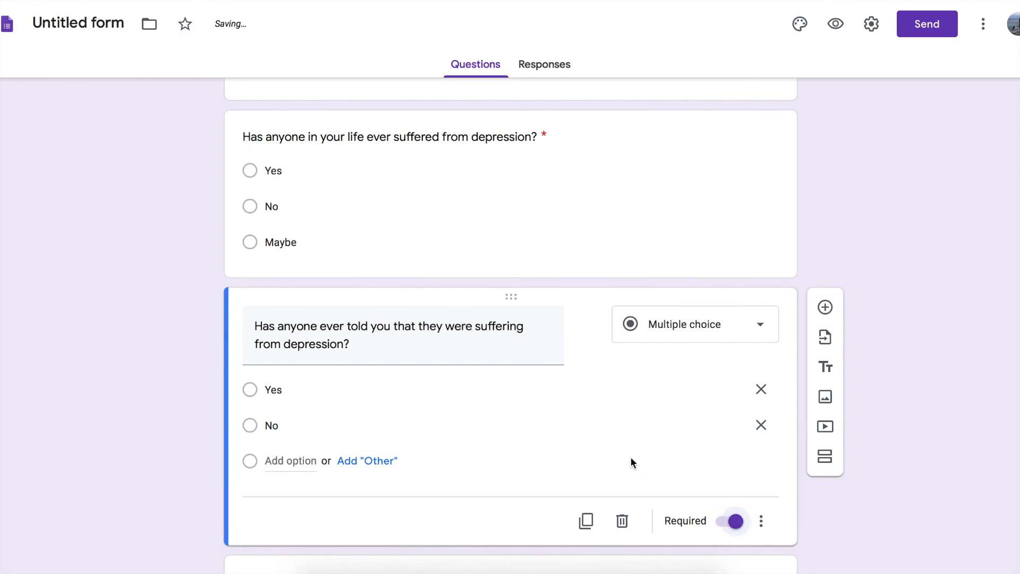
Insert a new section after the question about being told that someone was suffering from depression.
scroll(633, 462, up, 4)
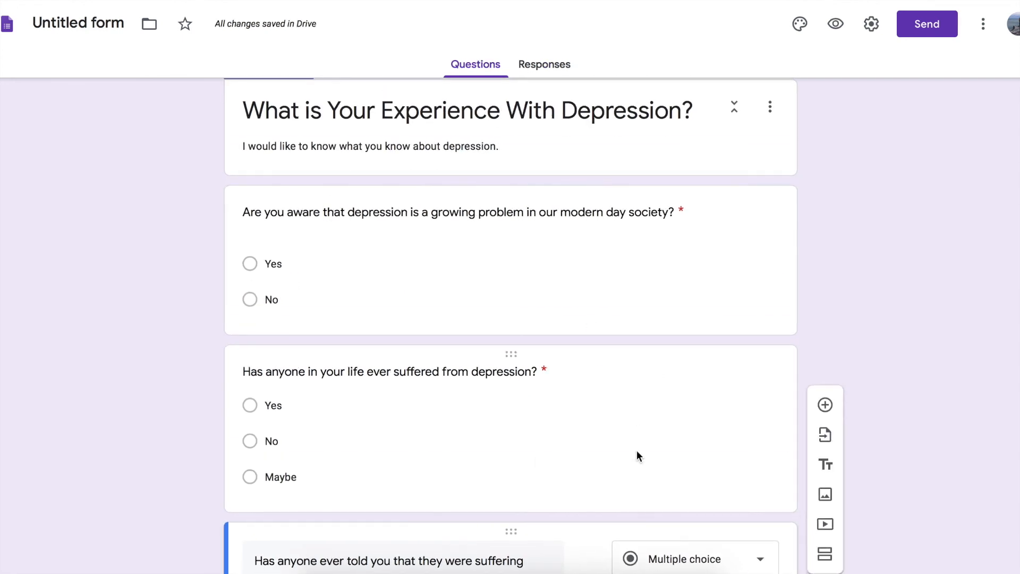
scroll(637, 451, down, 6)
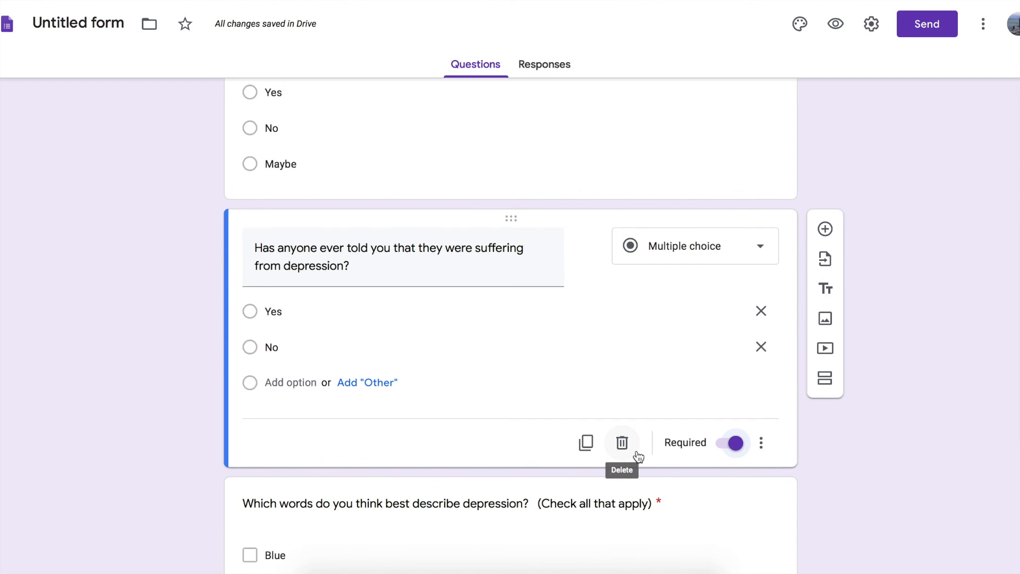
scroll(661, 375, down, 4)
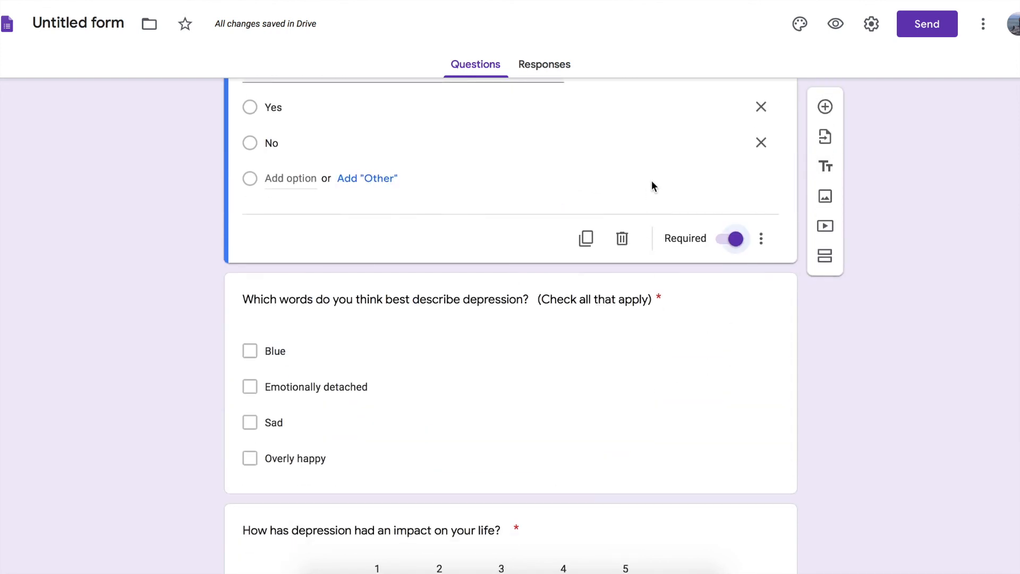
scroll(652, 184, up, 4)
scroll(615, 282, up, 5)
scroll(614, 281, down, 5)
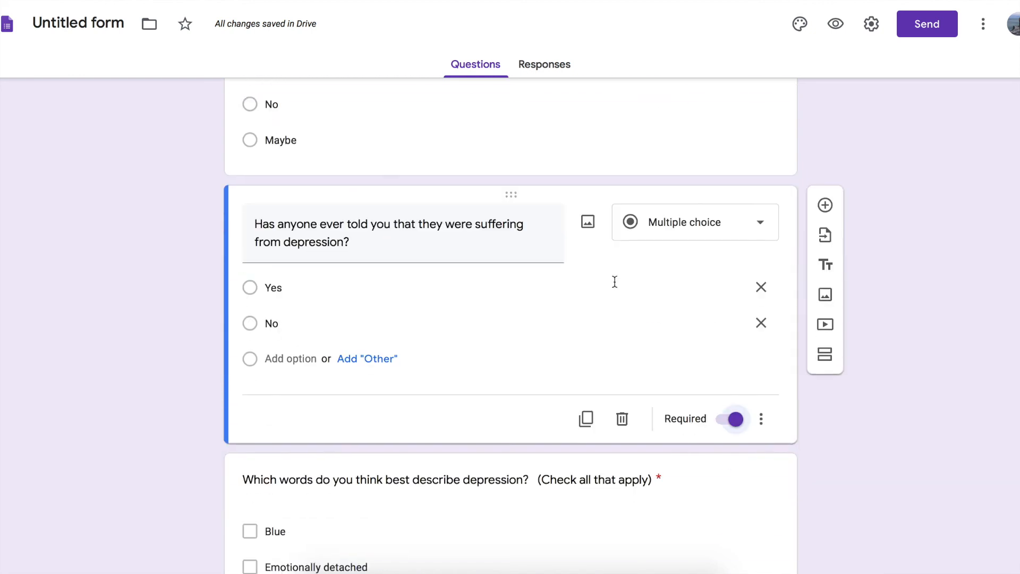
click(825, 355)
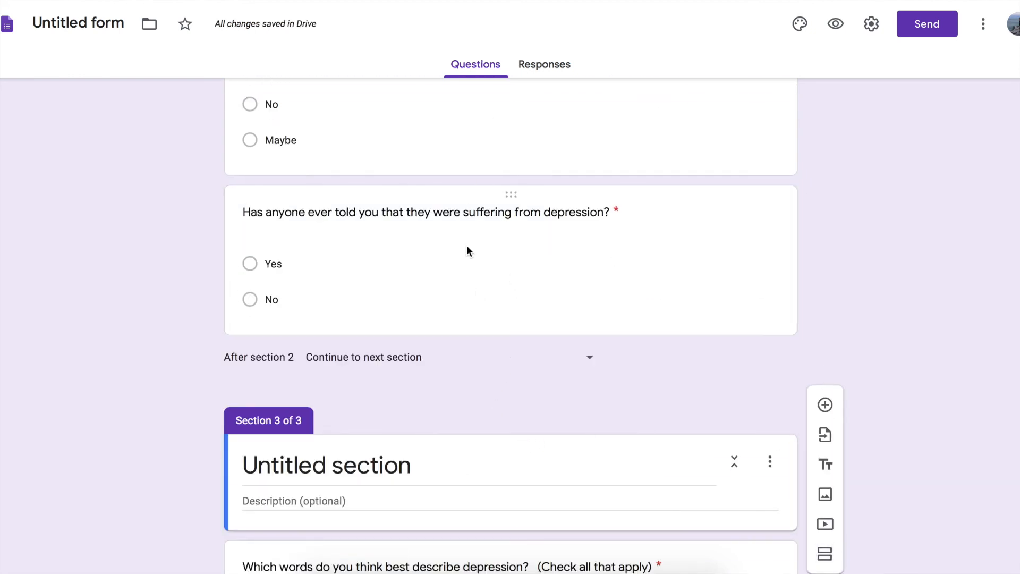
Title section 3 "What Do You Know About Depression?".
scroll(467, 252, down, 3)
click(391, 312)
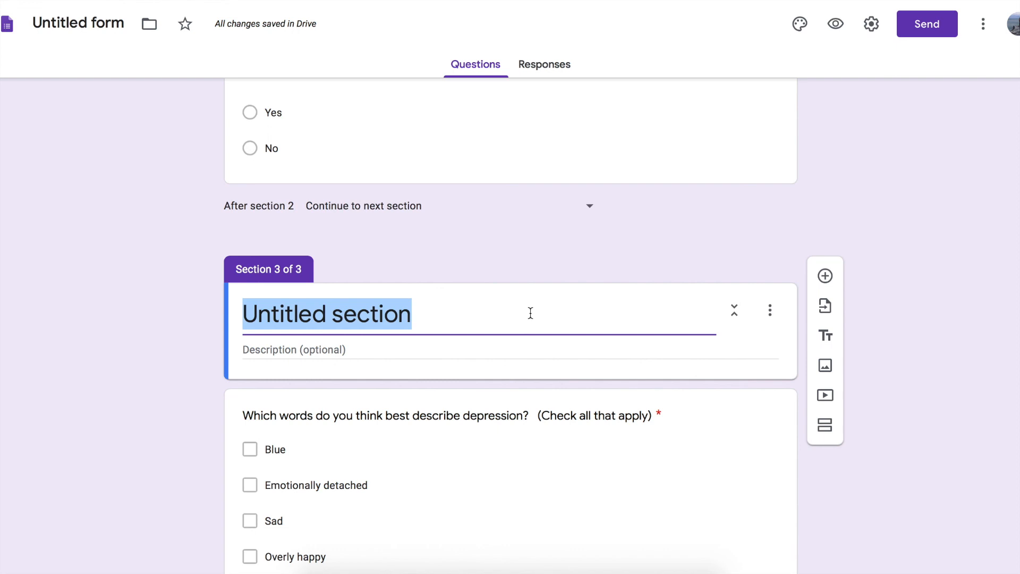
text(What do)
key(BackSpace)
key(BackSpace)
text(Do You Know)
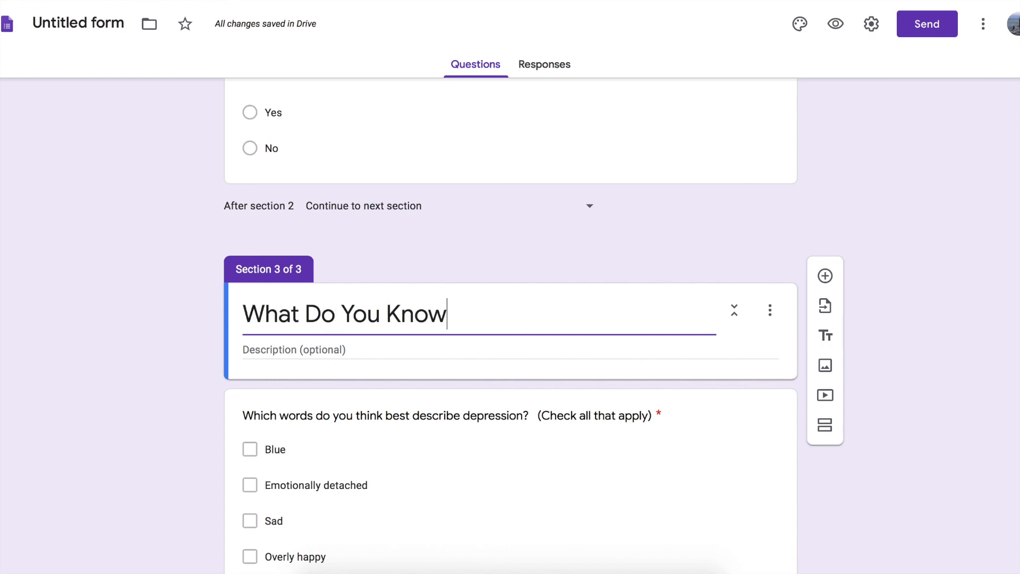
text( About De)
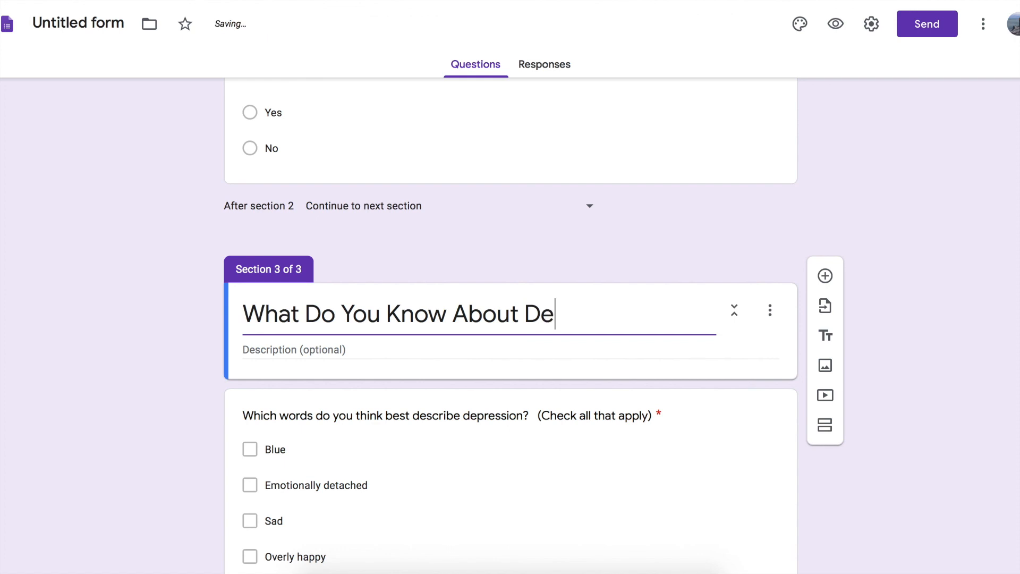
text(pression?)
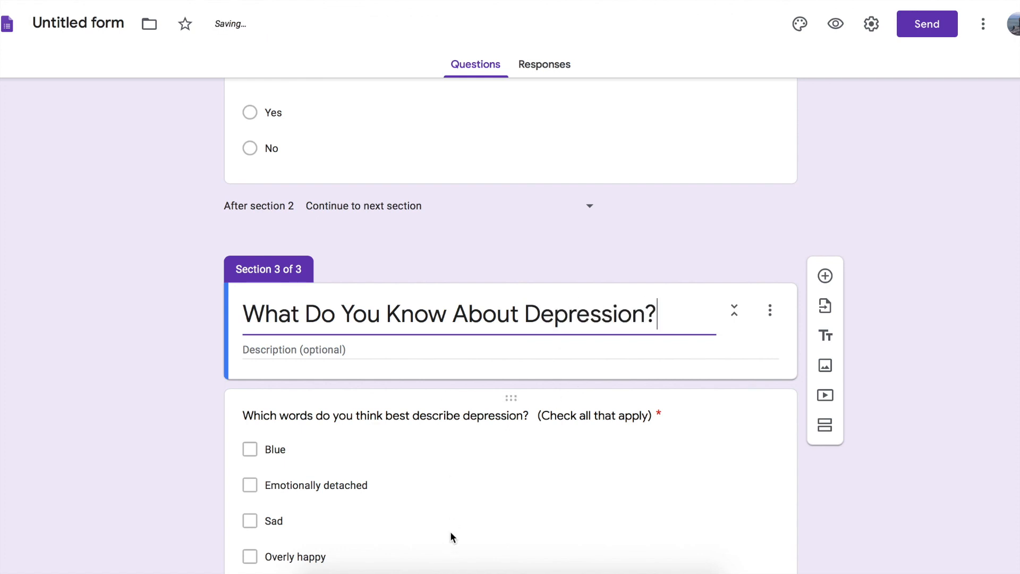
Enable going to a section based on answer for the question about depression being a growing problem in society.
scroll(506, 228, up, 8)
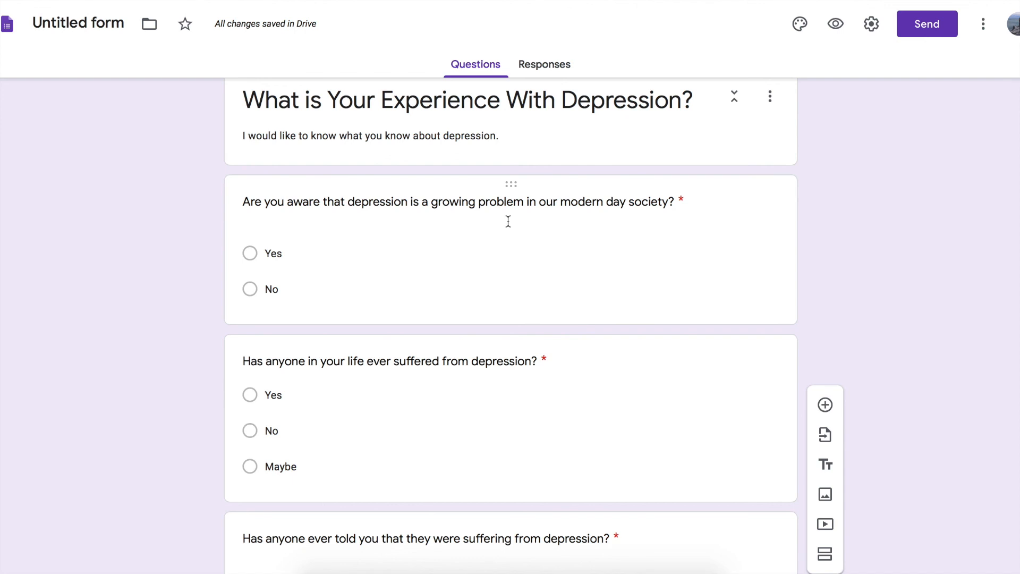
click(428, 287)
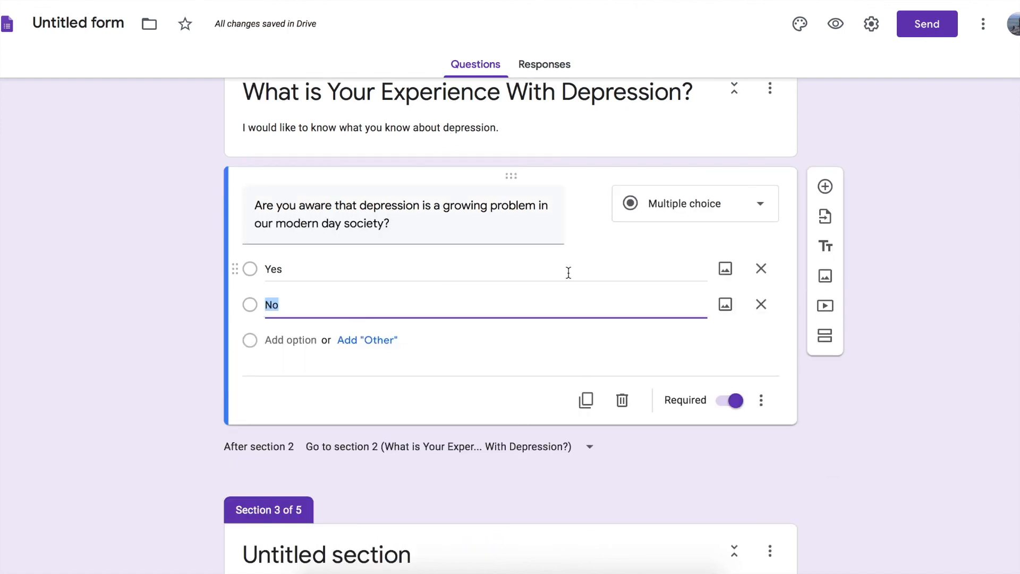
click(762, 400)
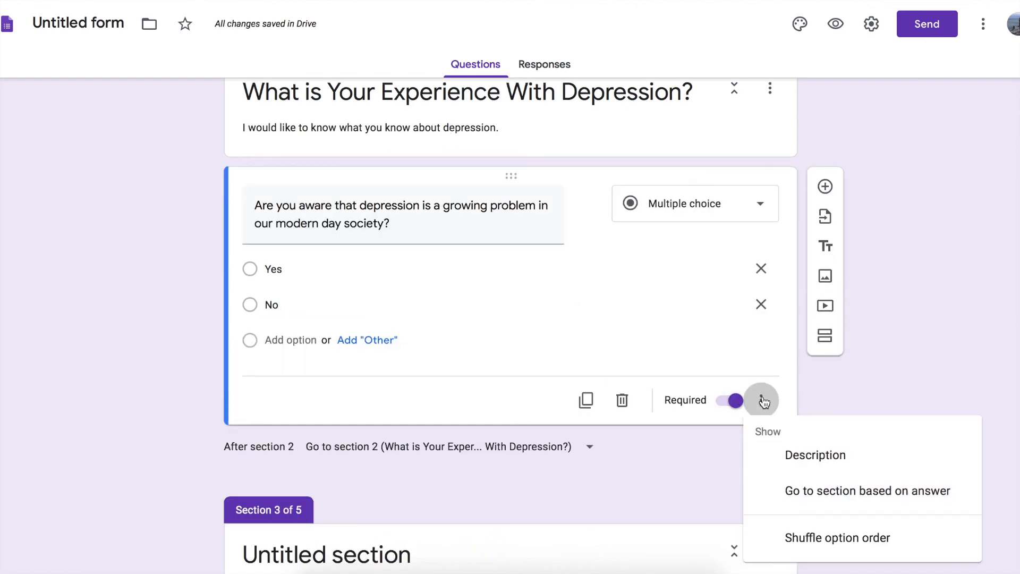
click(777, 496)
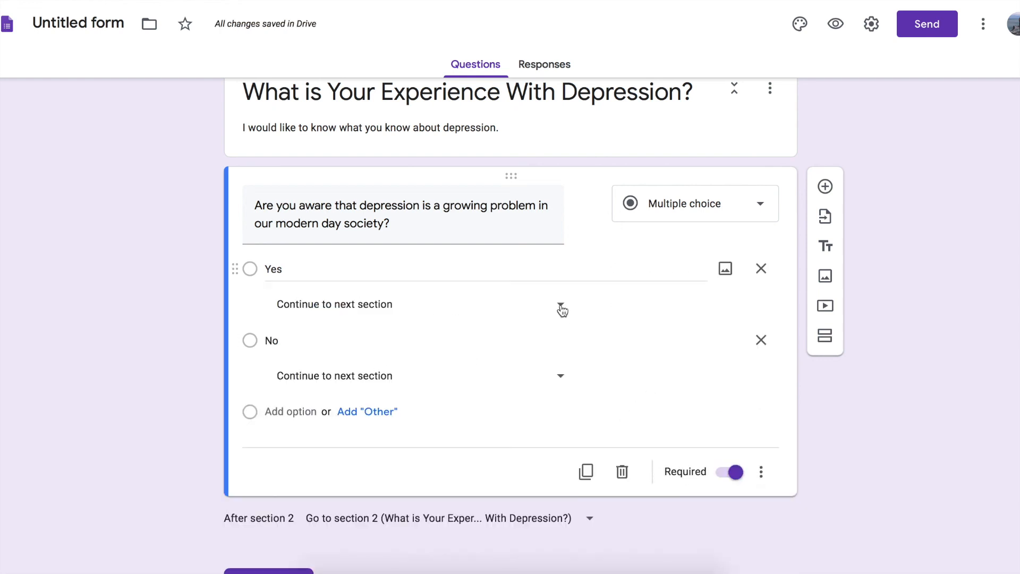
Try sending Yes answers to section 5, and switch their destination to section 2, "What is Your Experience With Depression?".
click(559, 305)
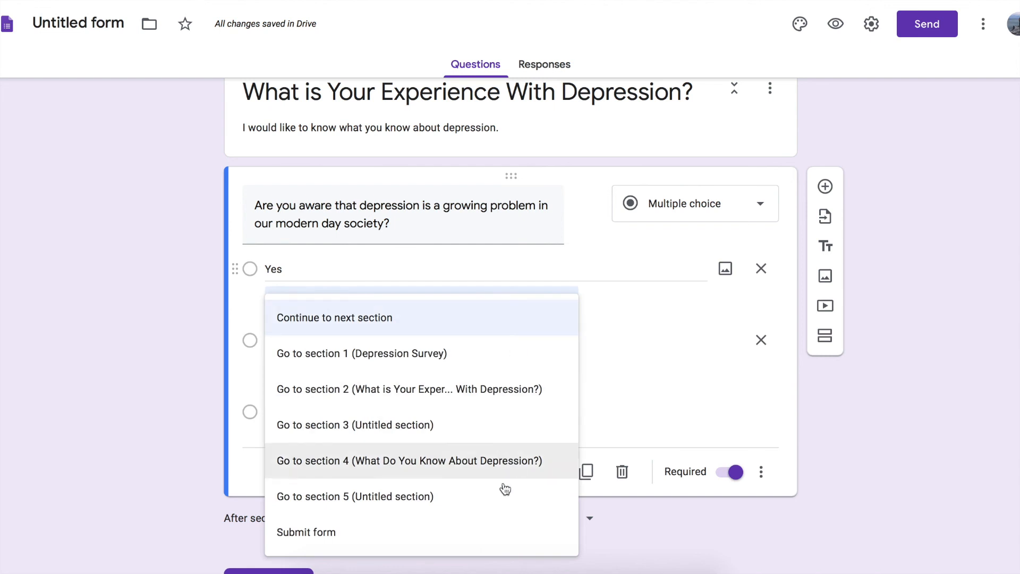
click(496, 497)
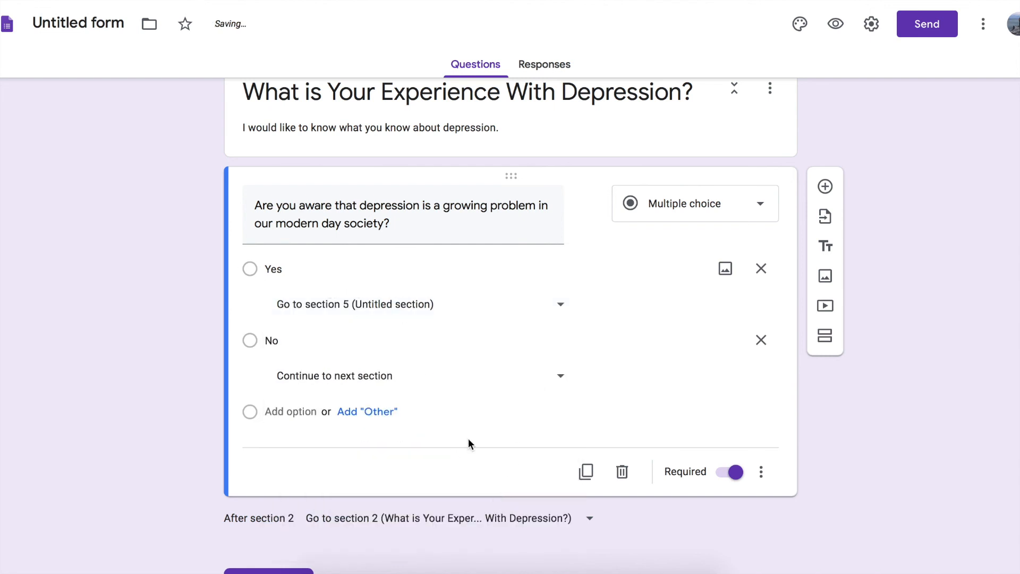
click(561, 306)
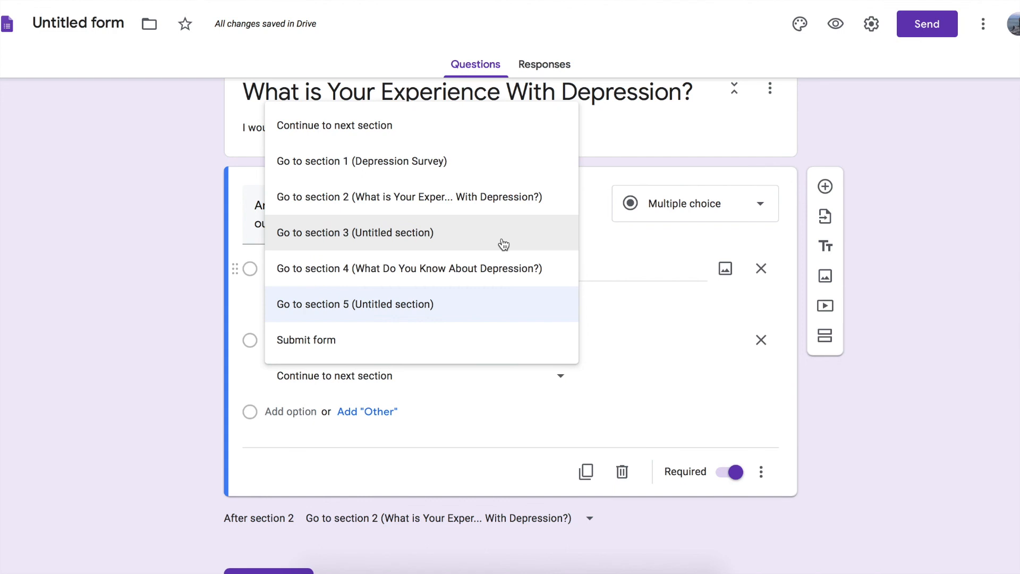
click(491, 209)
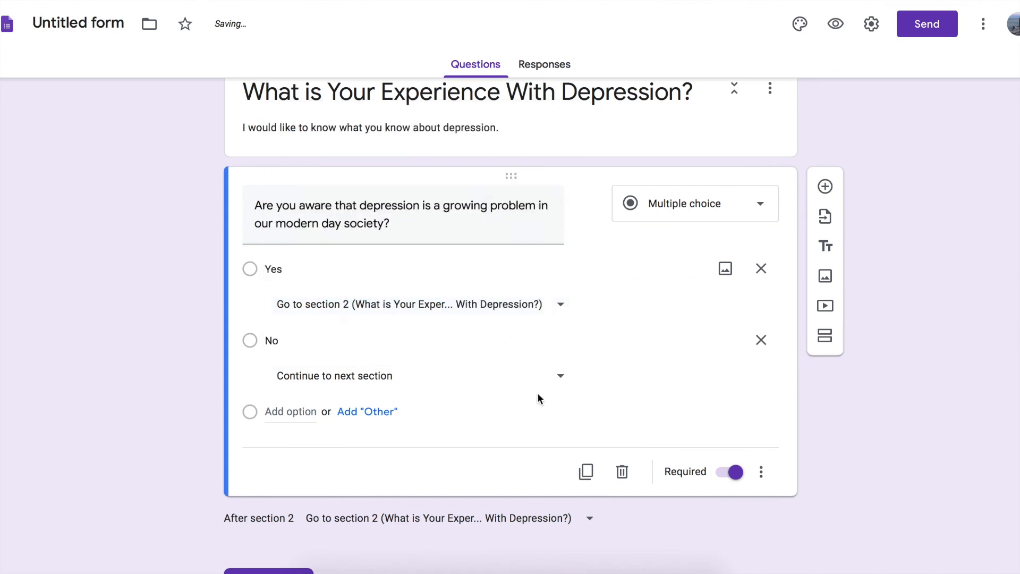
Check the section choices for the No answer and turn off going to a section based on answer.
click(561, 375)
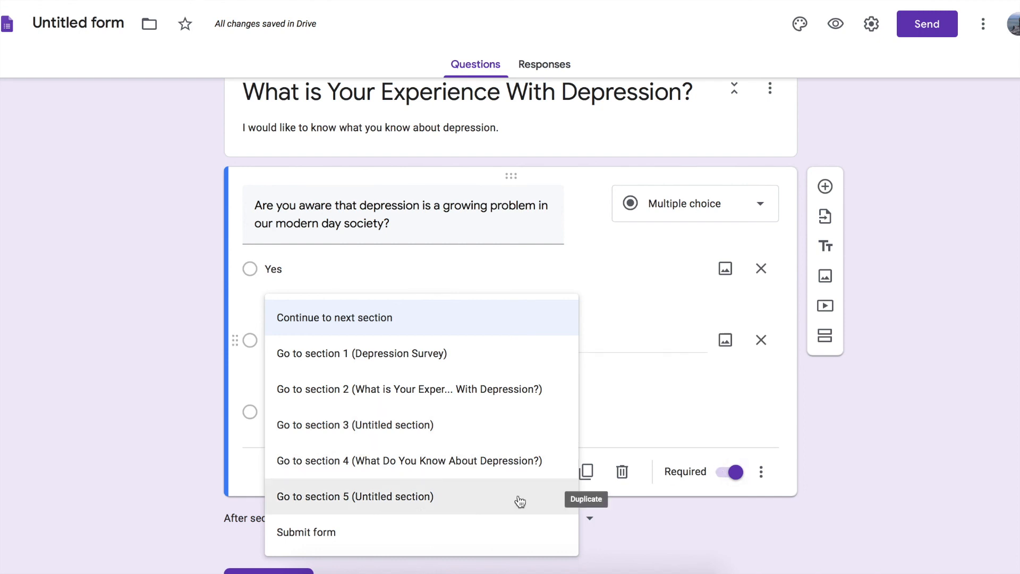
click(854, 490)
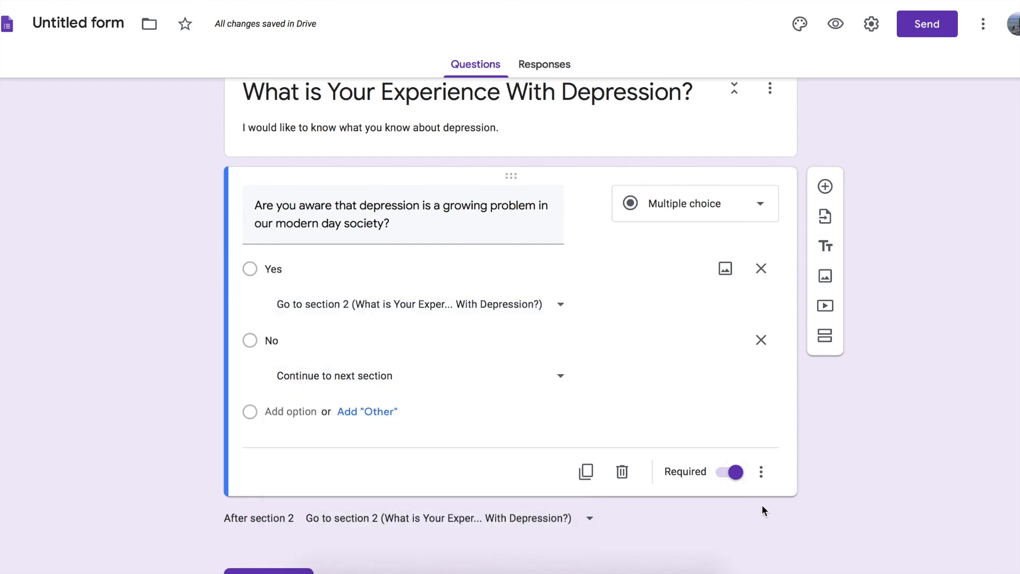
click(761, 472)
click(795, 493)
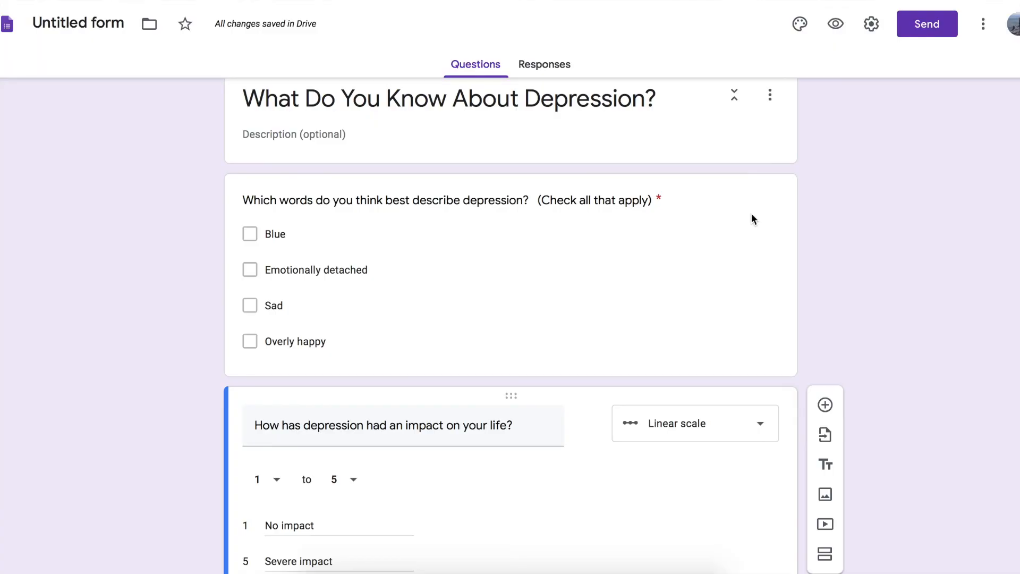
Add a tick box grid question reading "Please check what you believe your response would be in each of the following situations:".
scroll(589, 478, down, 2)
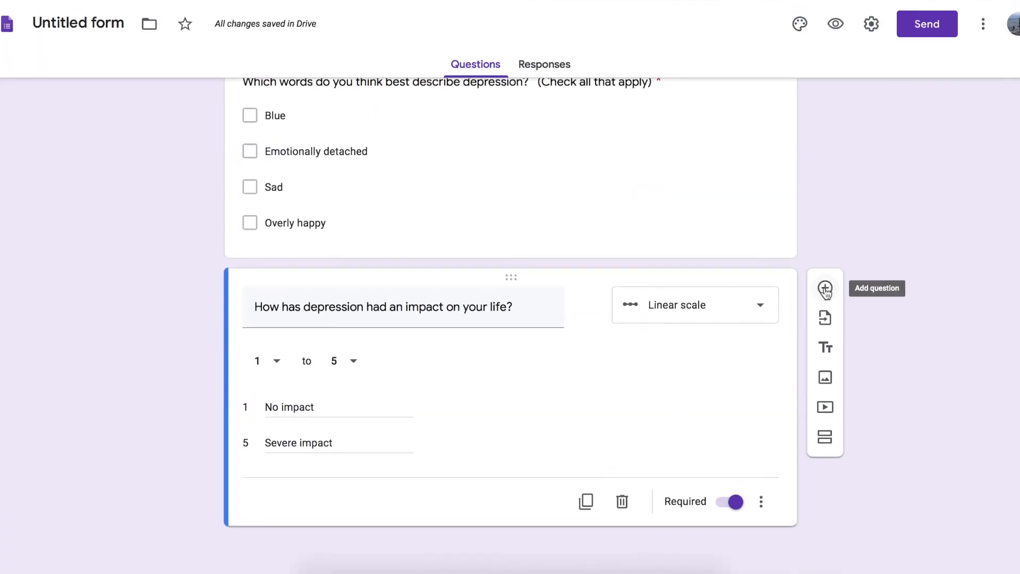
click(825, 279)
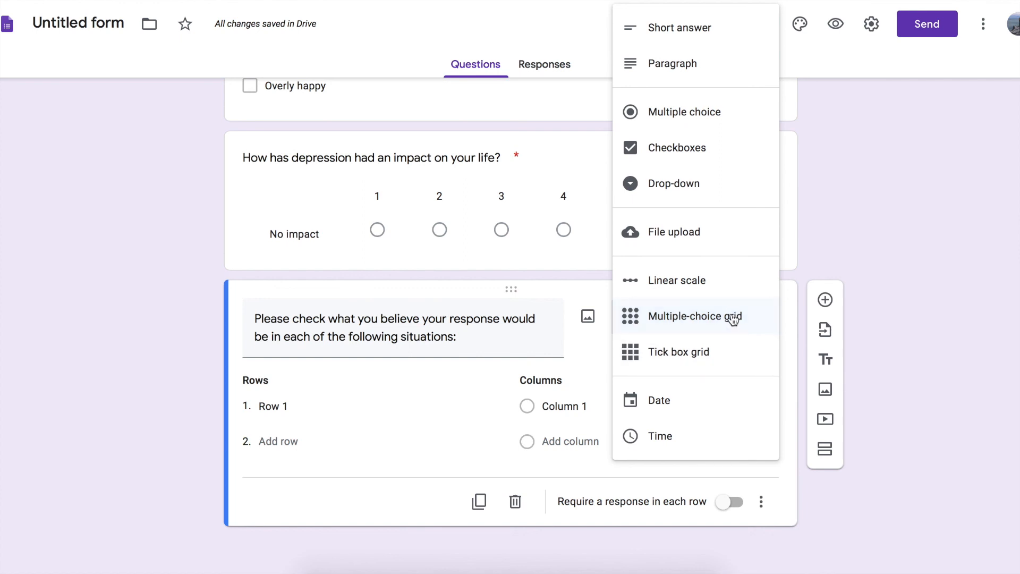
click(722, 353)
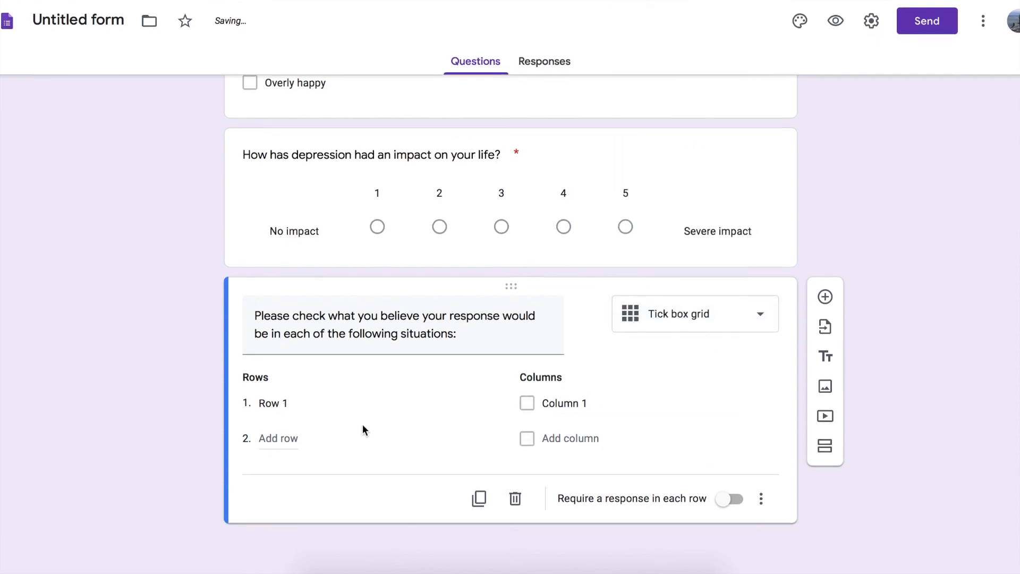
Label the grid's first row "Someone you care about told you they were suffering from depression".
click(275, 401)
text(Someone)
key(BackSpace)
key(BackSpace)
text(eone you ca)
text(re about told you )
text(they were suffering)
text( from depression)
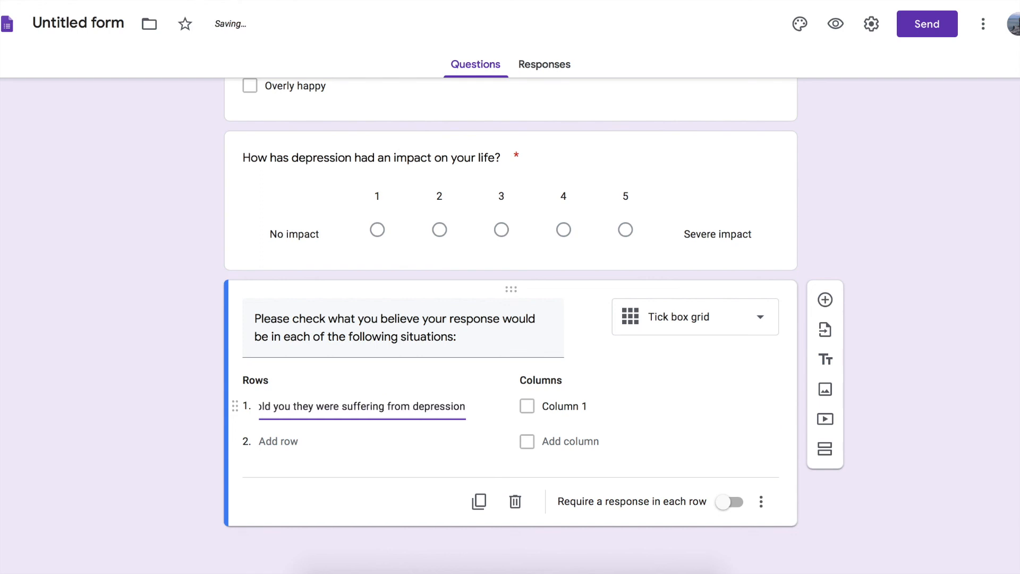
Add a second row: "Someone became angry or violent with you, and you did not know they were suffering from depression".
key(Return)
text(Someone)
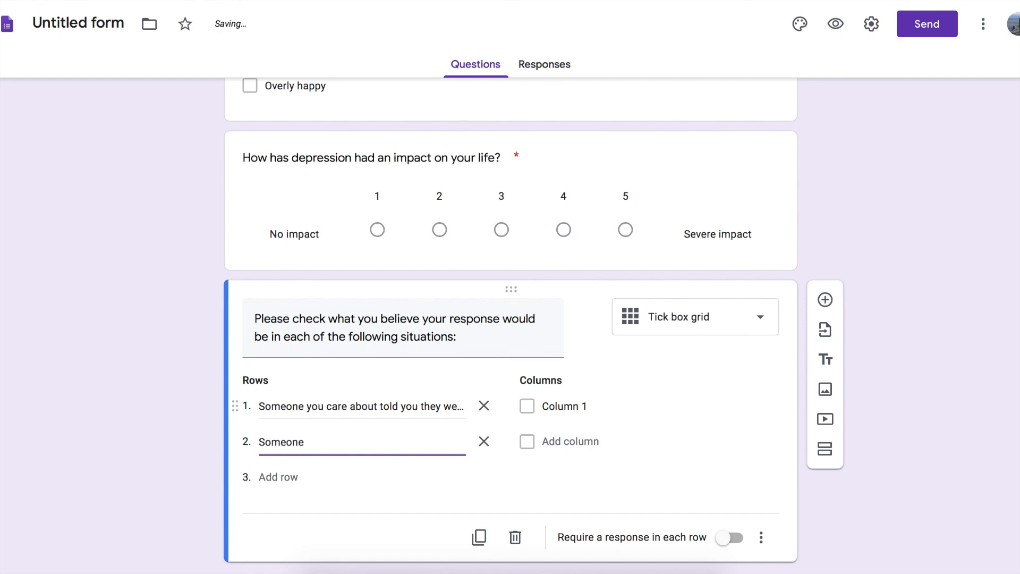
text( beca)
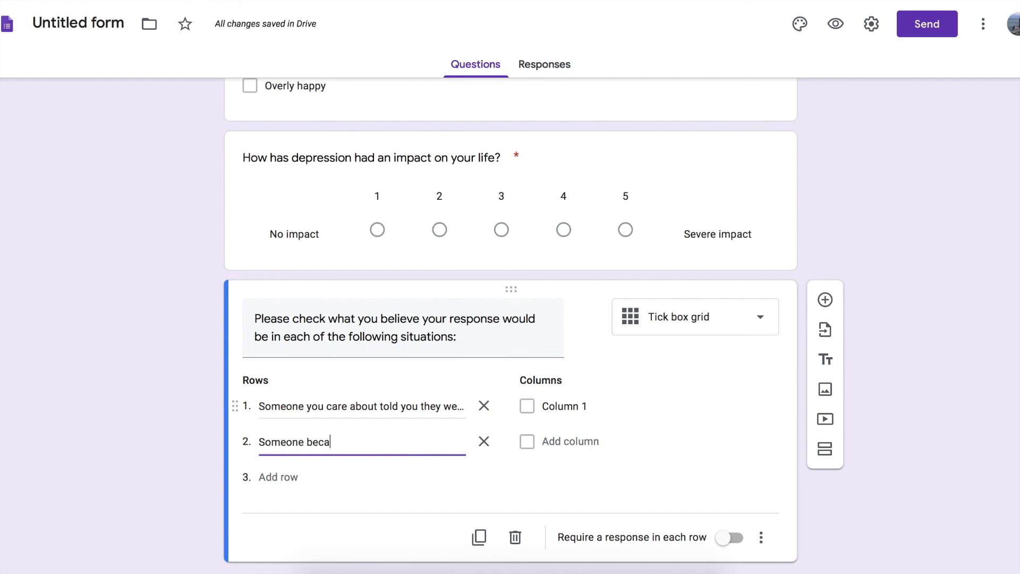
text(me angry )
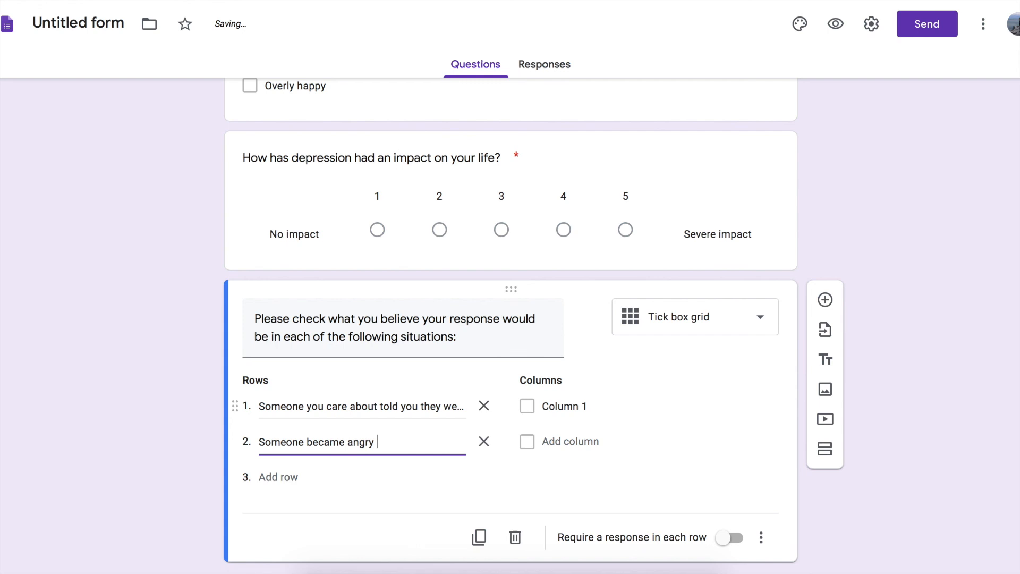
text(or violent f)
key(BackSpace)
text(with you, and they)
key(BackSpace)
key(BackSpace)
key(BackSpace)
key(BackSpace)
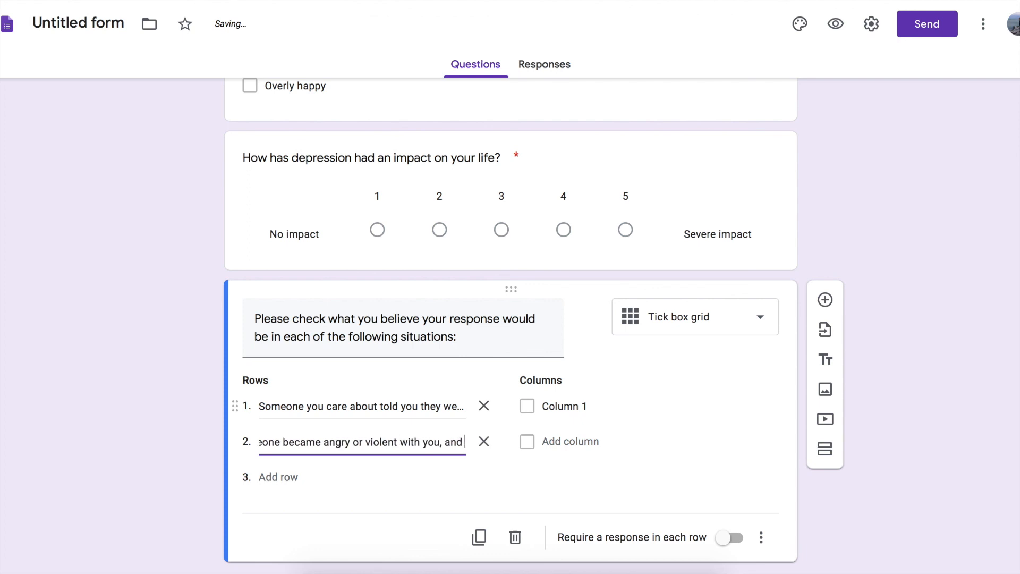
text(you)
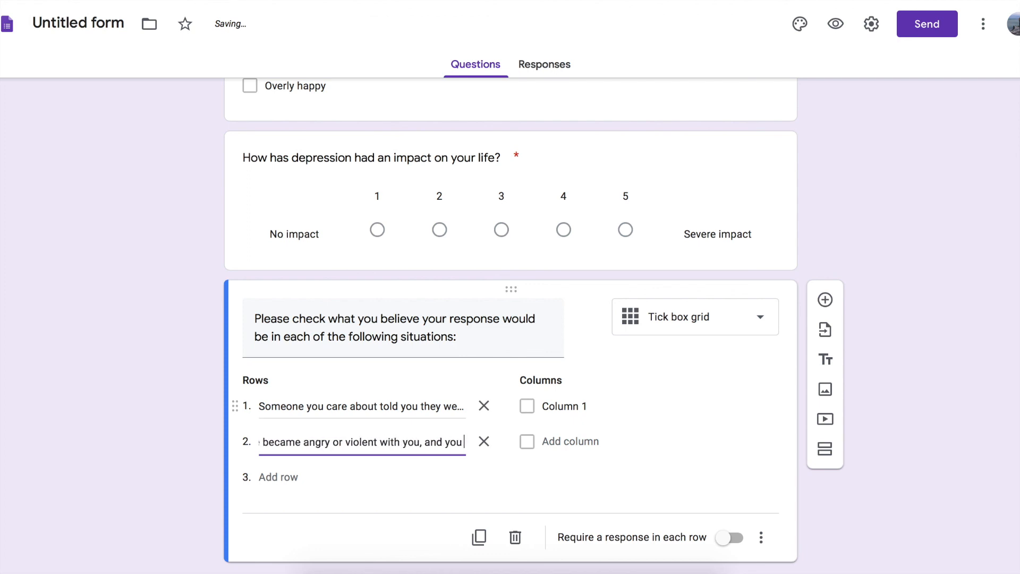
text( did not know)
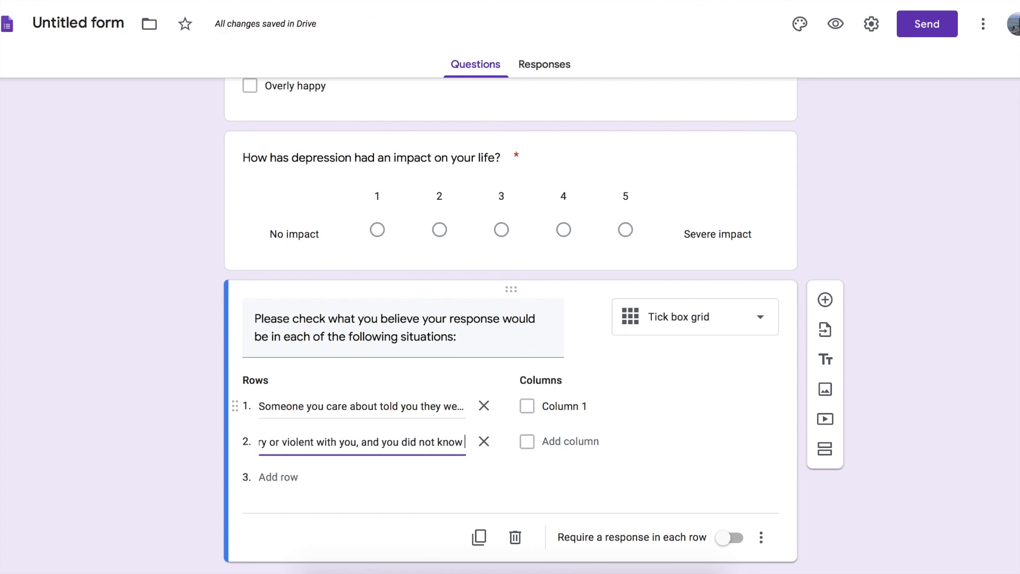
text( they were su)
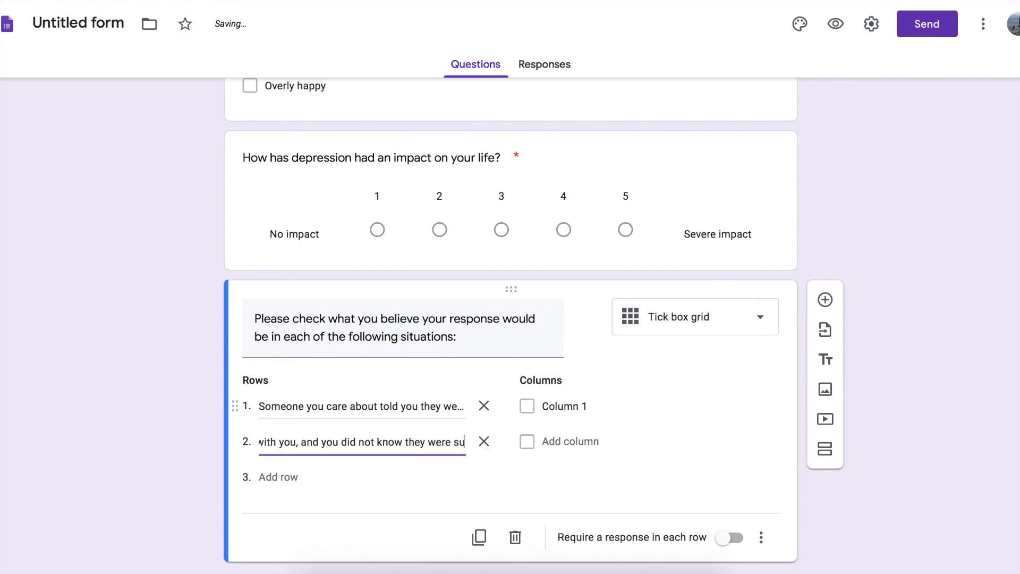
text(ffering from depression)
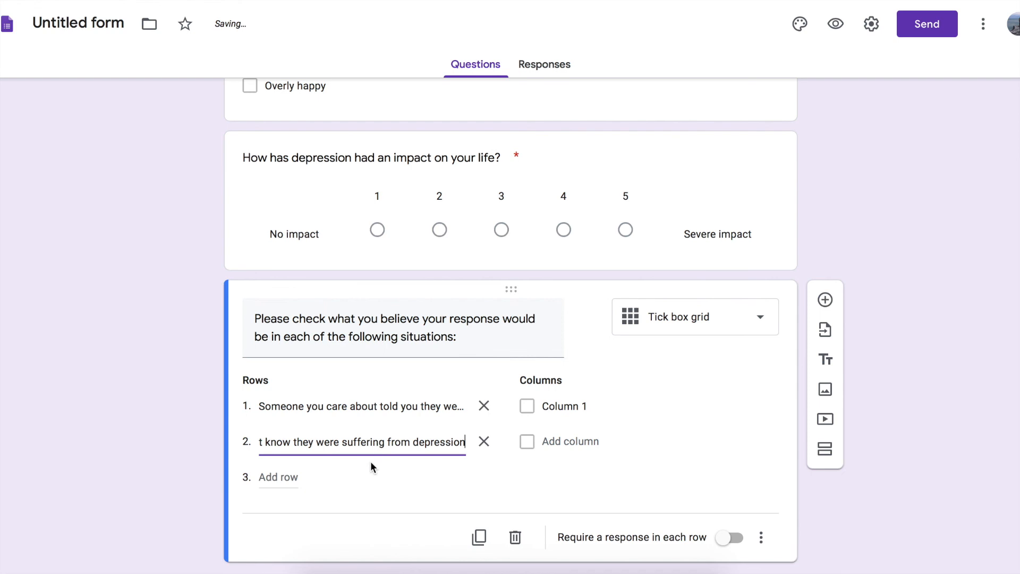
Label the grid columns "I would be compassionate" and "I would be scared", and require a response in each row.
click(550, 406)
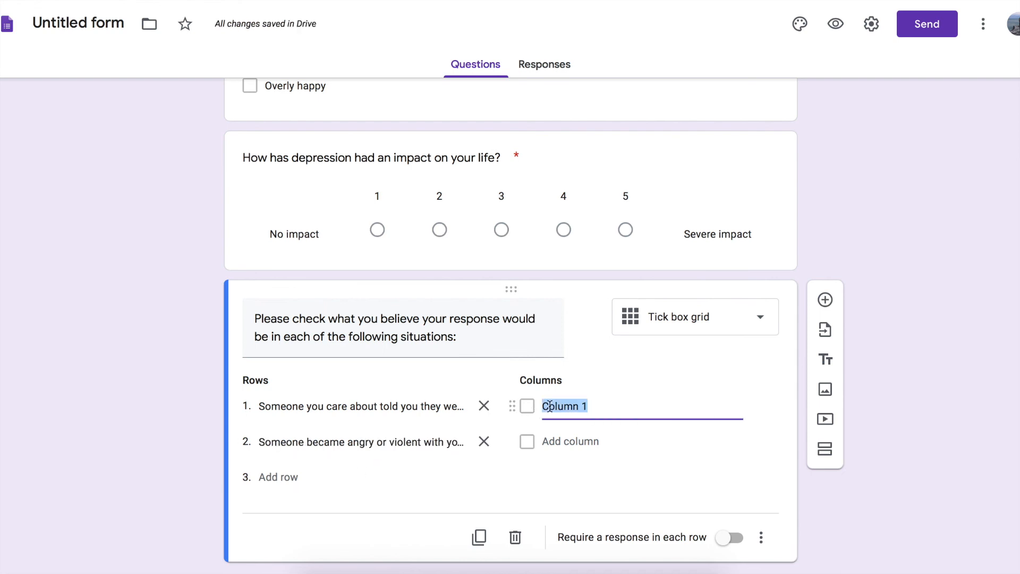
text(I would be com)
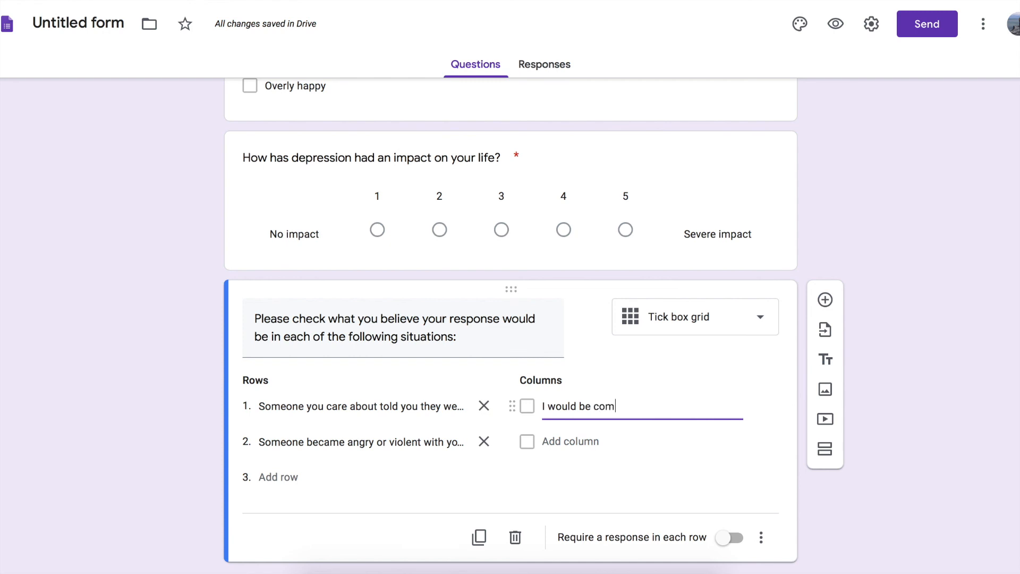
text(passionate)
key(Return)
text(I would be scared)
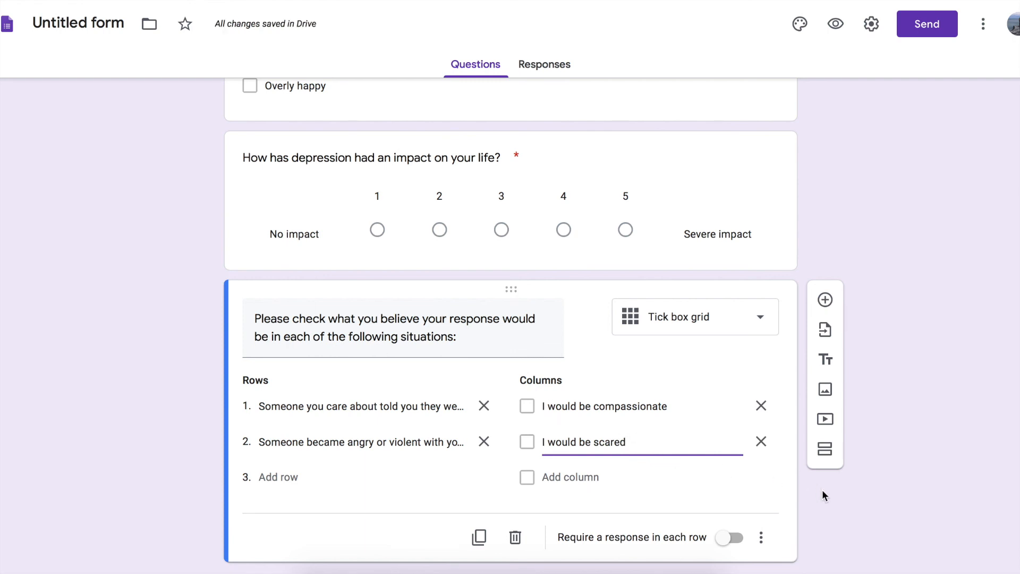
click(732, 538)
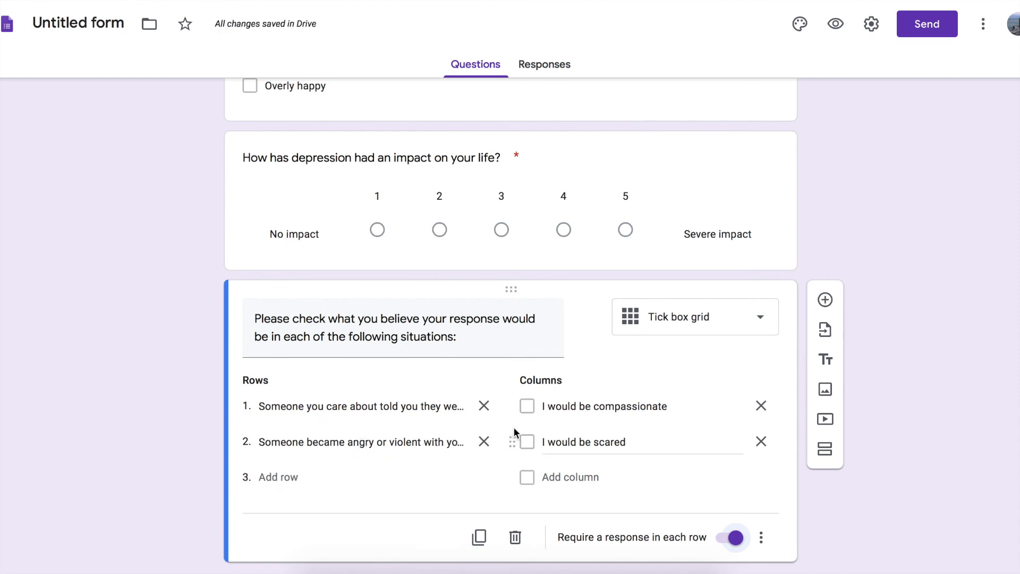
Preview the form, answer Yes to all three "What is Your Experience With Depression?" questions and continue to the following section.
click(836, 26)
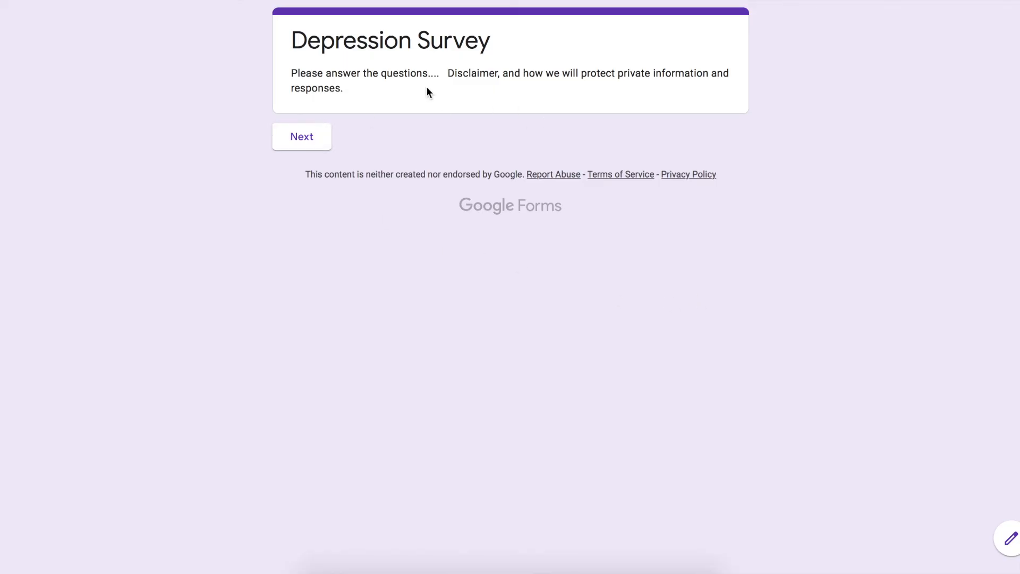
click(315, 135)
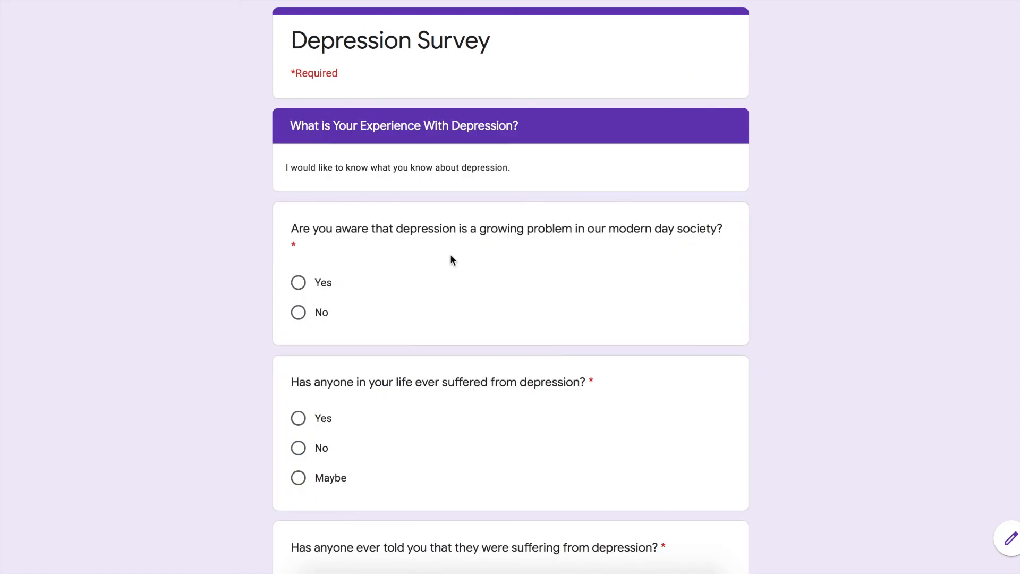
click(298, 283)
scroll(405, 290, down, 4)
click(306, 223)
click(298, 387)
click(380, 478)
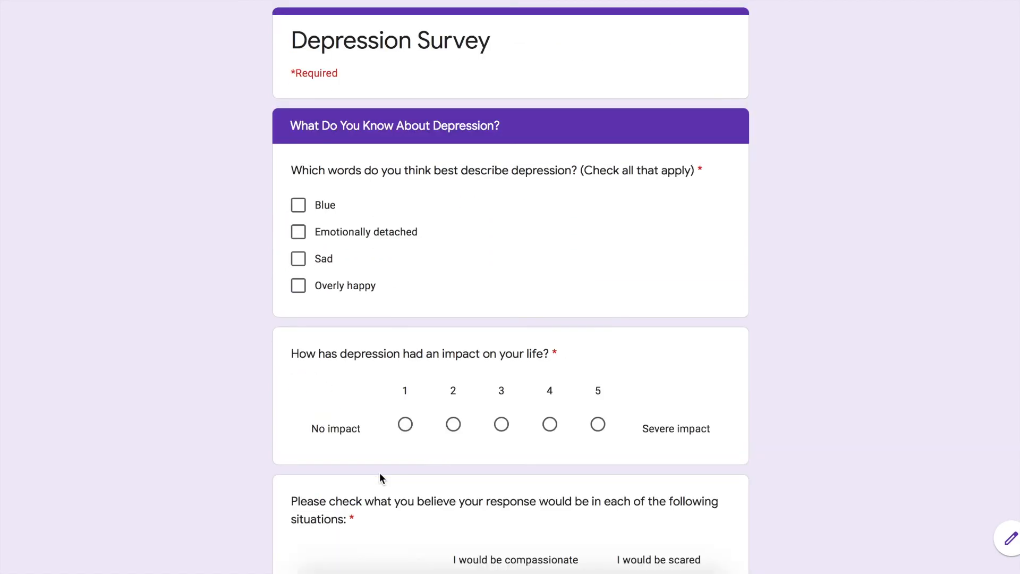
Test section 3 in the preview with Blue, Emotionally detached, Overly happy and impact 4, look at the grid, and return to the previous section.
click(298, 206)
click(298, 231)
click(299, 287)
scroll(469, 269, down, 3)
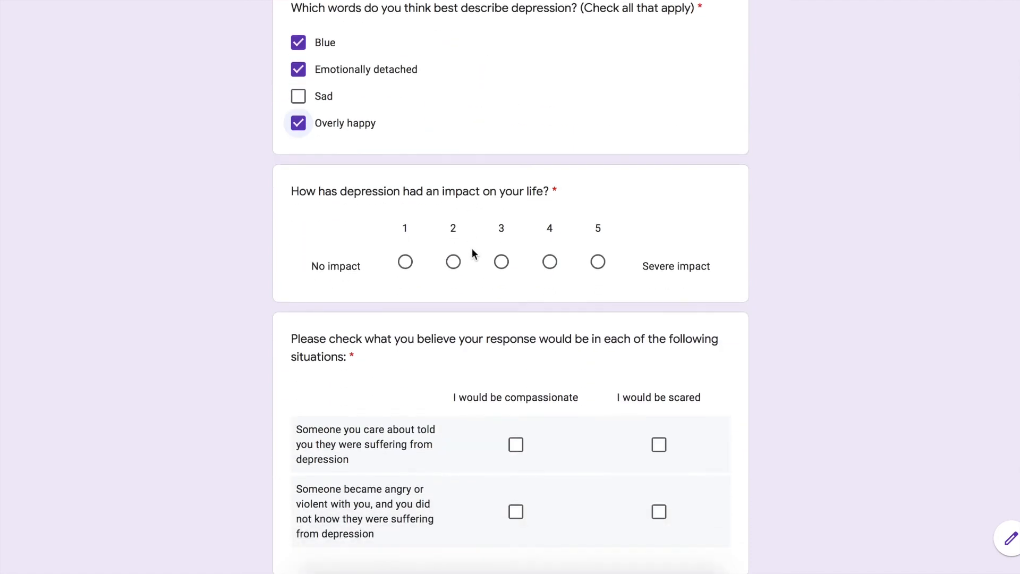
click(550, 262)
scroll(556, 269, down, 3)
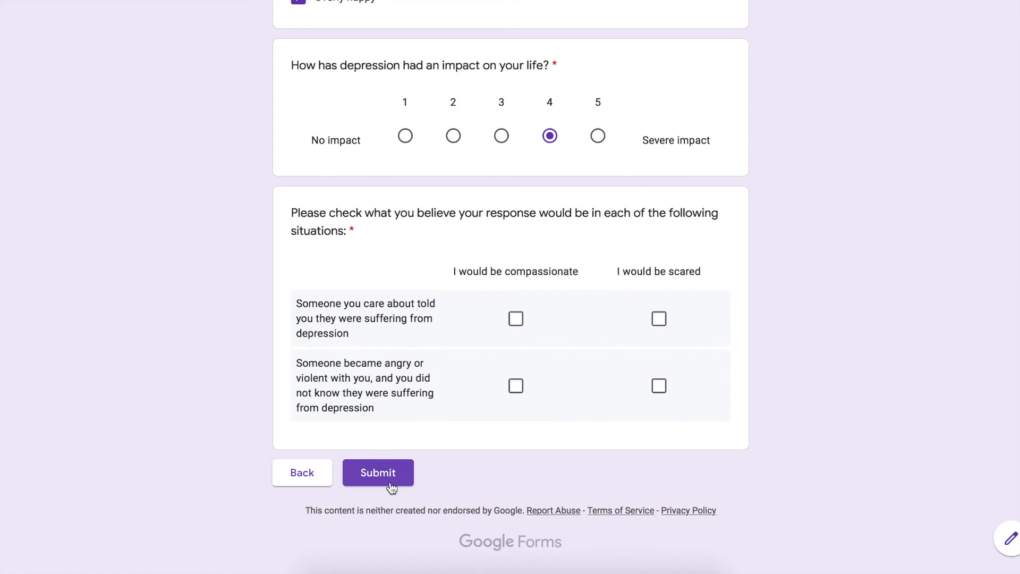
click(297, 483)
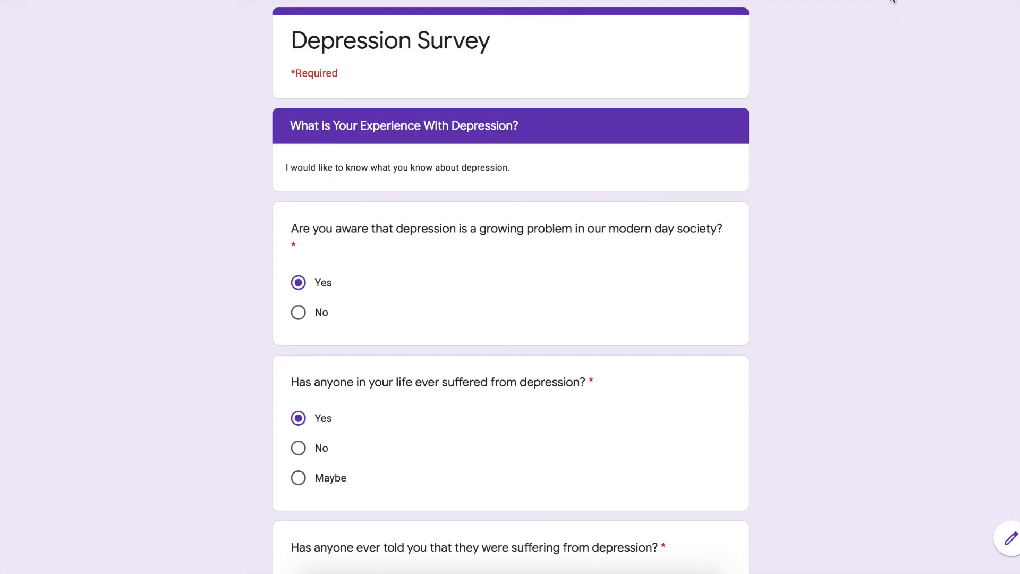
Return to the form editor and add a third placeholder column, Column 3, to the tick box grid.
click(893, 1)
scroll(532, 415, down, 1)
click(558, 443)
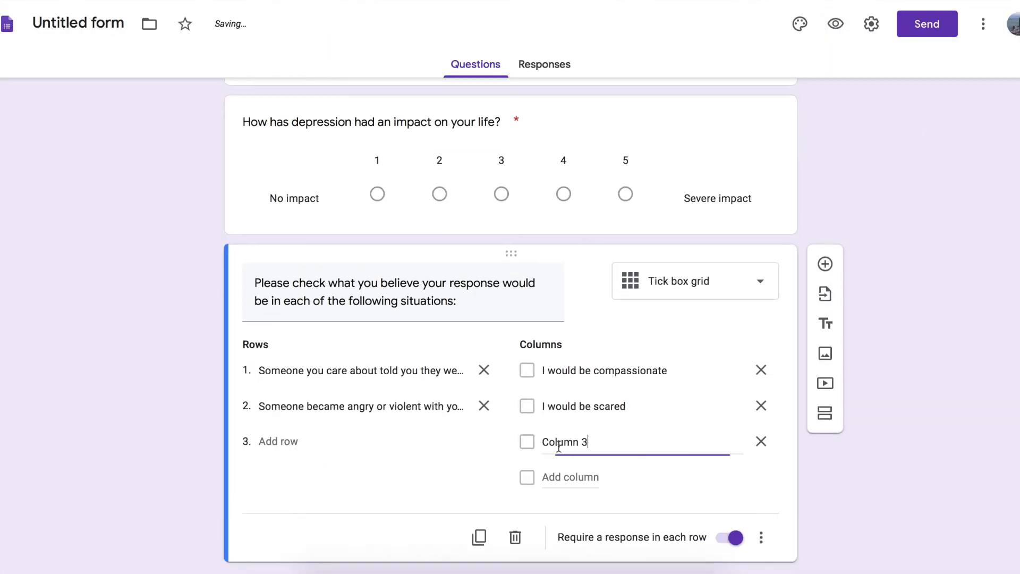
text(Think)
key(BackSpace)
key(BackSpace)
key(BackSpace)
key(BackSpace)
key(BackSpace)
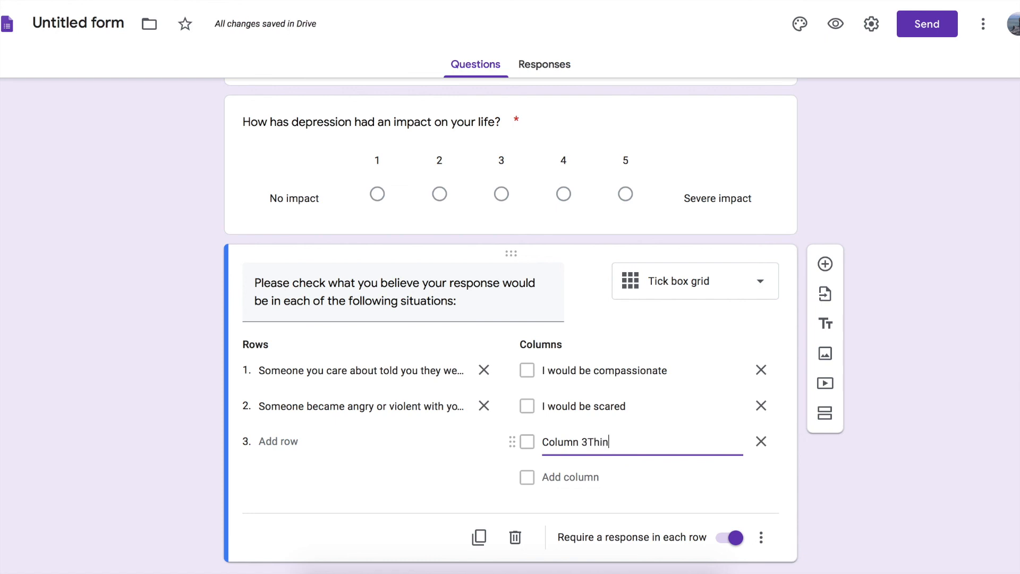
Add the placeholder columns "fdsgf", Column 5 and Column 6 to the grid, and delete the surplus seventh column.
key(Return)
key(BackSpace)
text(fdsgf)
key(Return)
key(Return)
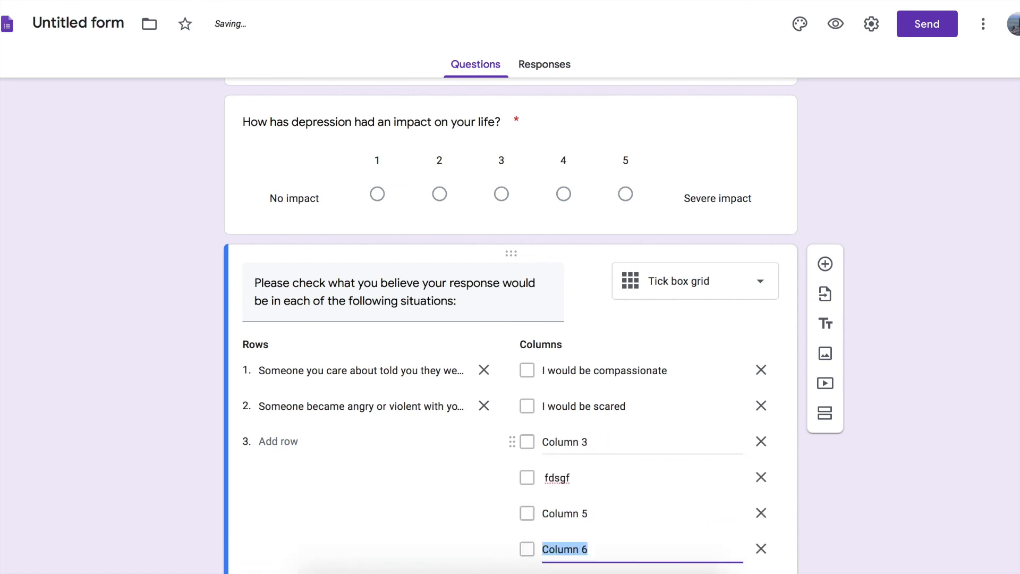
key(Return)
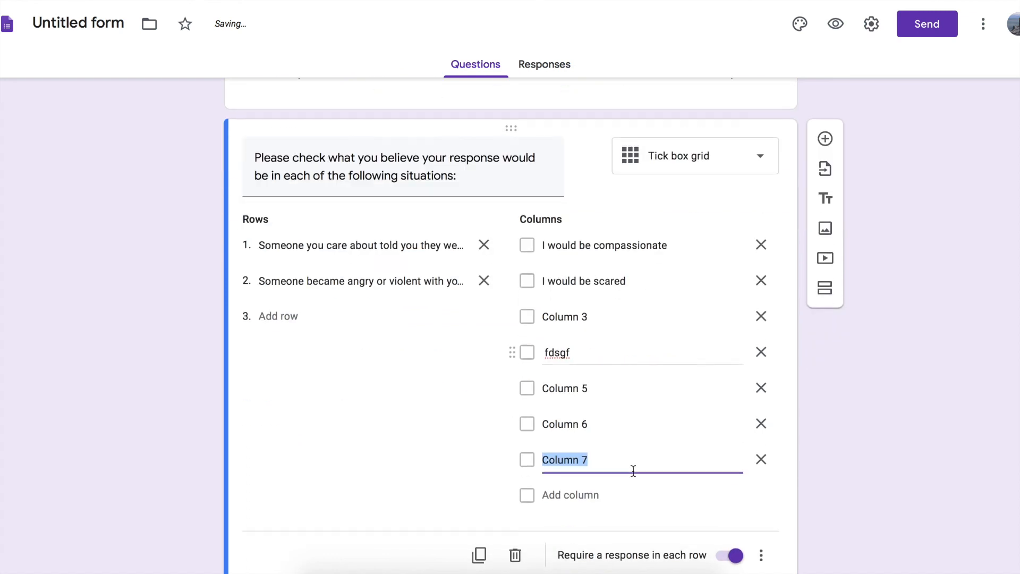
click(764, 463)
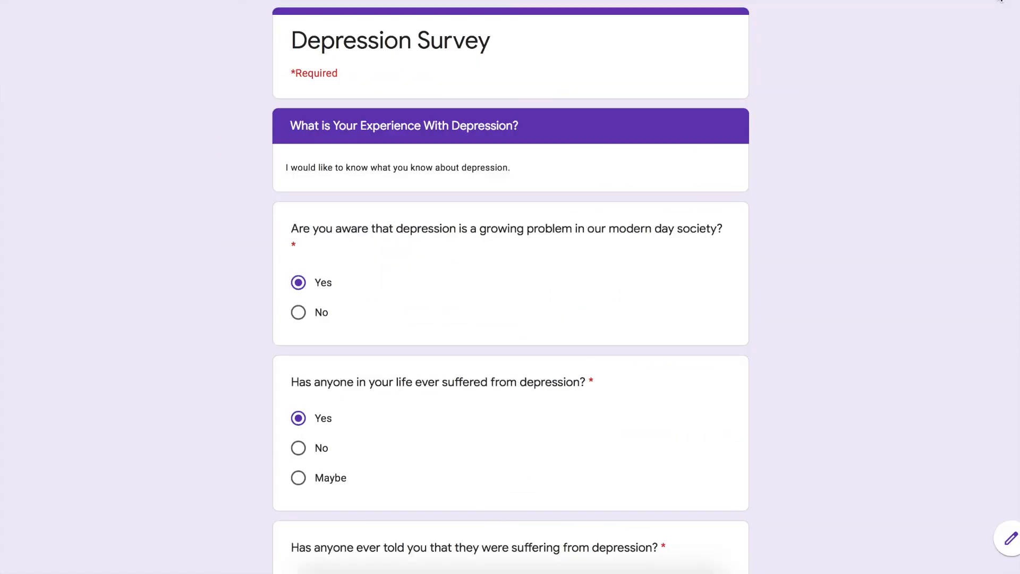
Advance the form preview to section 3 and examine how the tick box grid displays with the extra columns.
scroll(643, 364, down, 4)
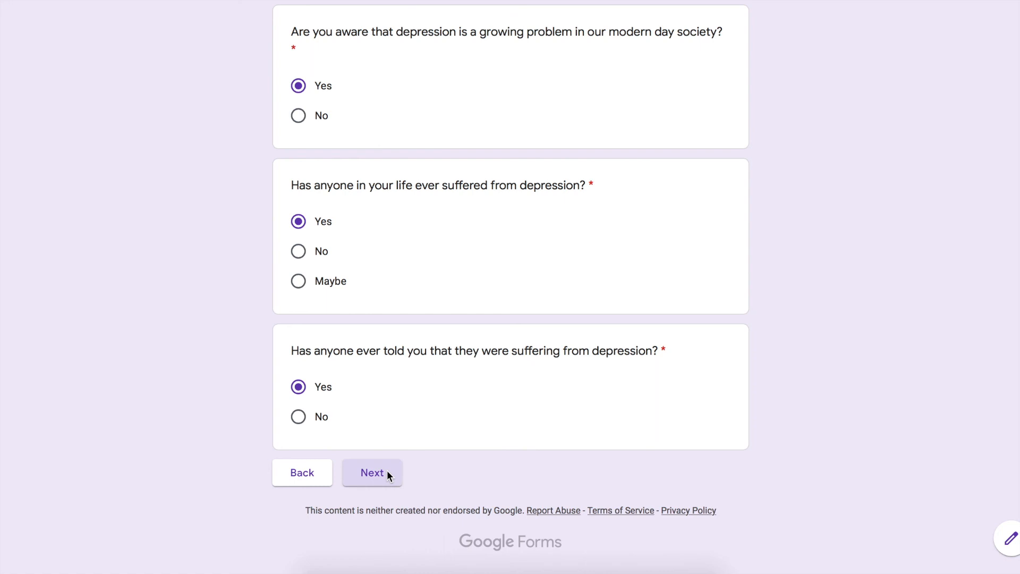
click(372, 472)
scroll(521, 391, down, 10)
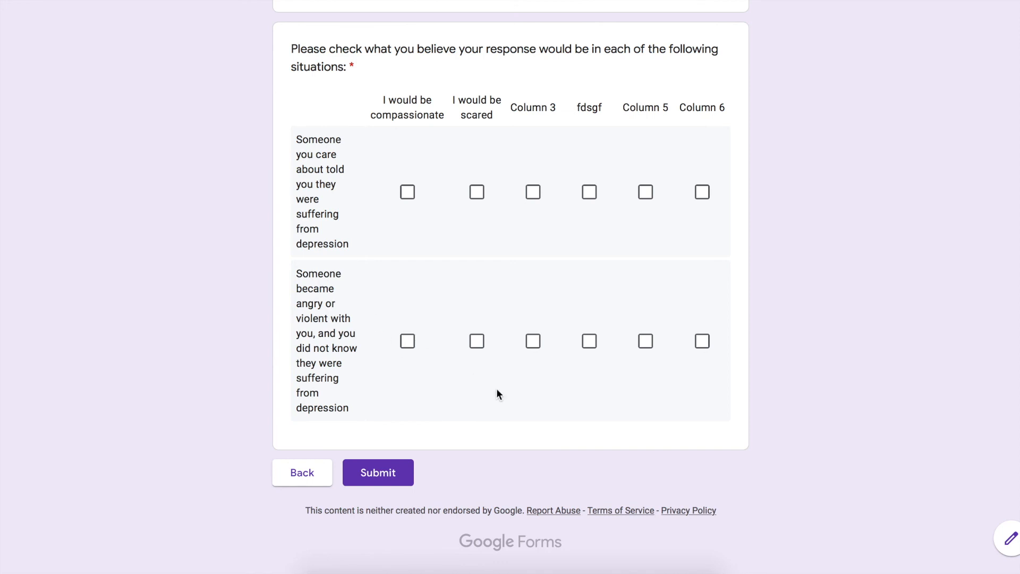
scroll(496, 394, up, 3)
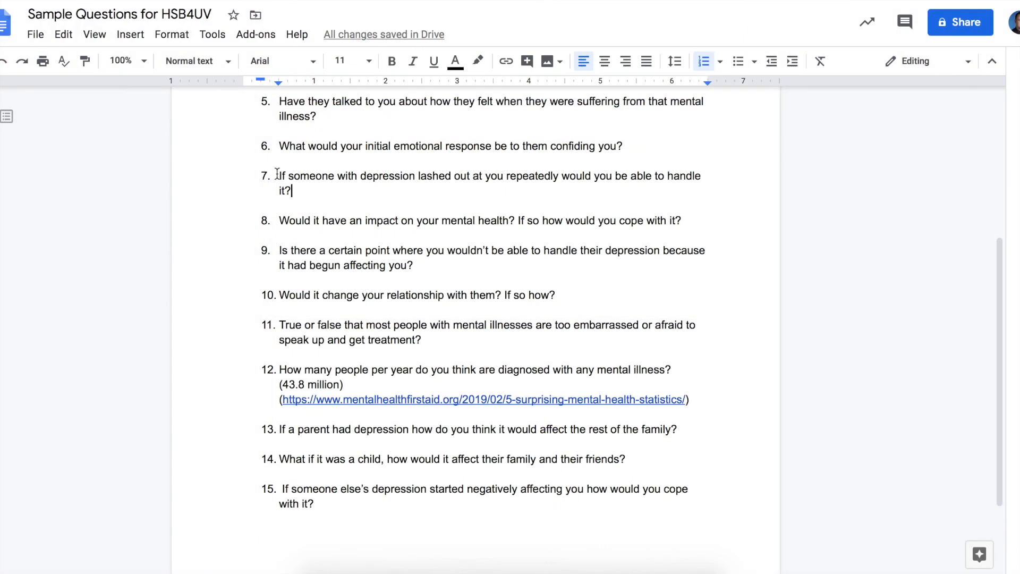
Copy question 7 from the Google Docs list into a new question: "If someone with depression lashed out at you repeatedly would you be able to handle it?".
triple_click(296, 190)
key(ctrl+c)
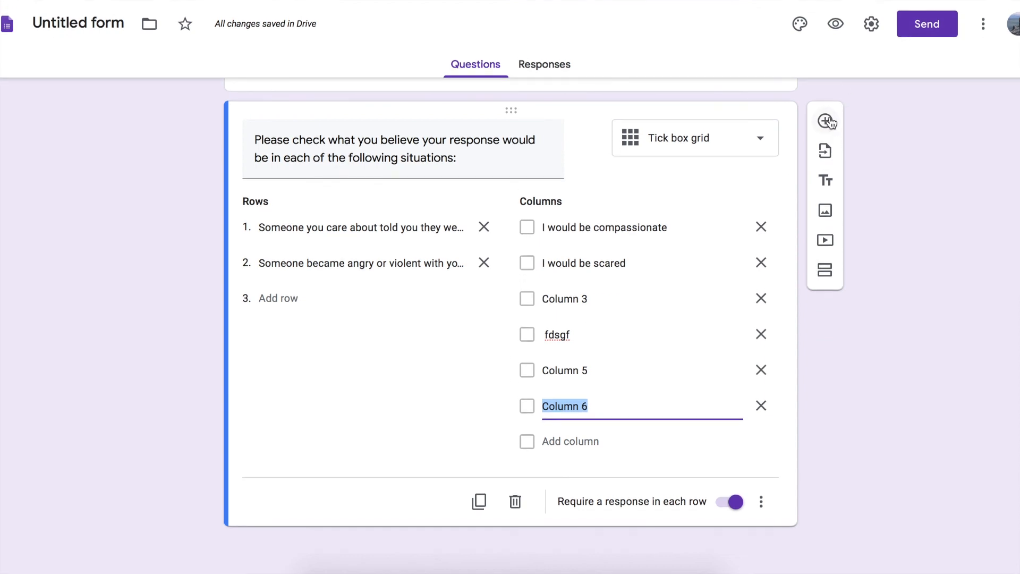
click(825, 122)
key(ctrl+v)
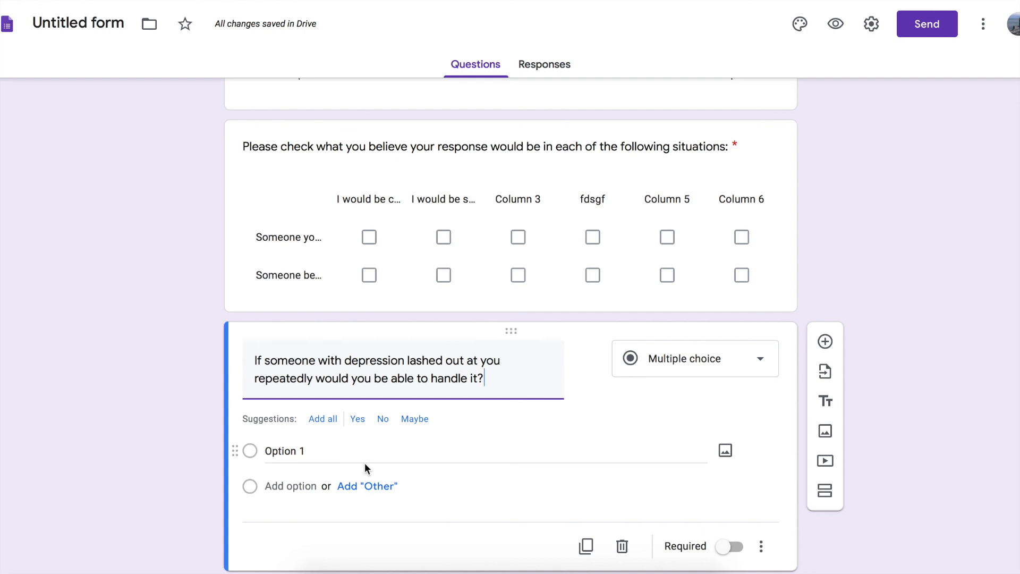
scroll(364, 463, down, 1)
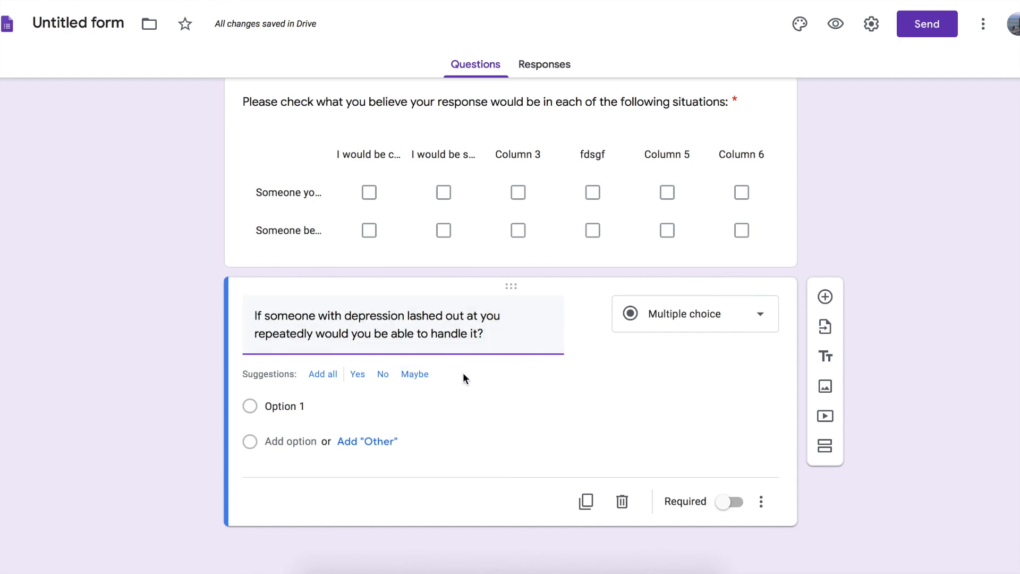
Switch to the Google Docs question list, review the questions from number 8 on and select the true-or-false question 11.
click(882, 1)
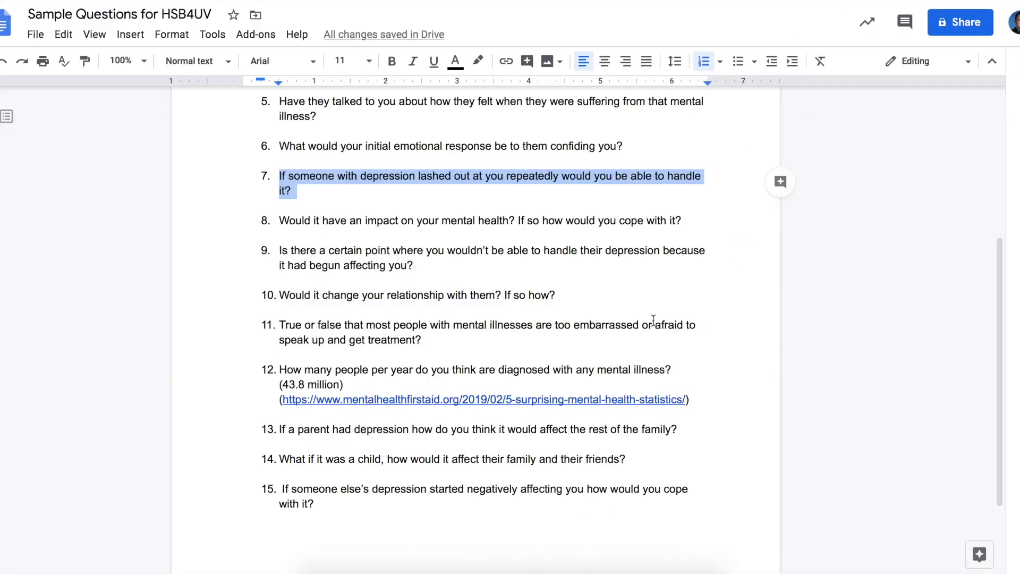
click(290, 220)
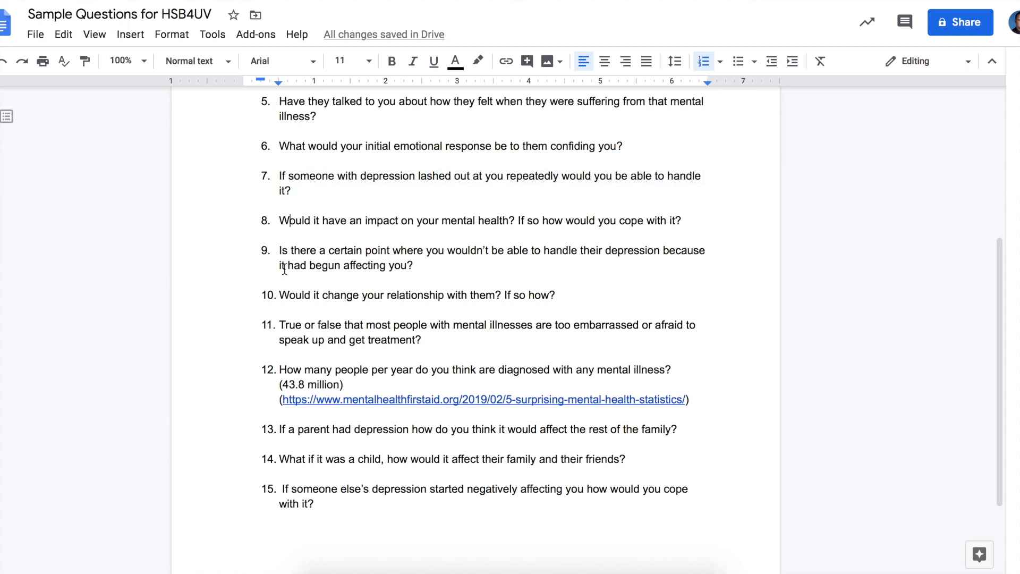
drag(280, 330, 454, 348)
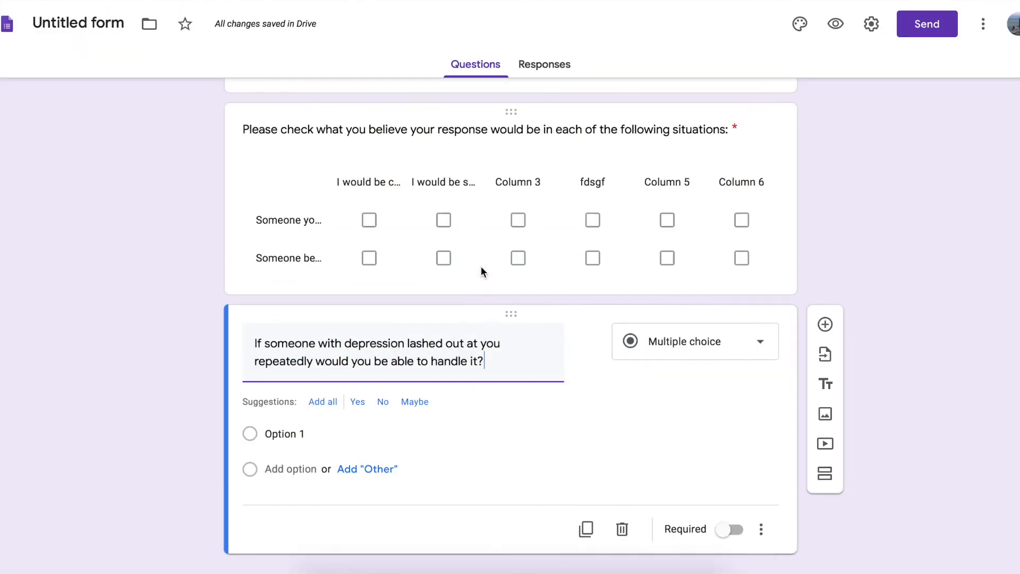
Add an "Other" option to the checkbox question about which words best describe depression.
scroll(482, 270, up, 10)
click(482, 269)
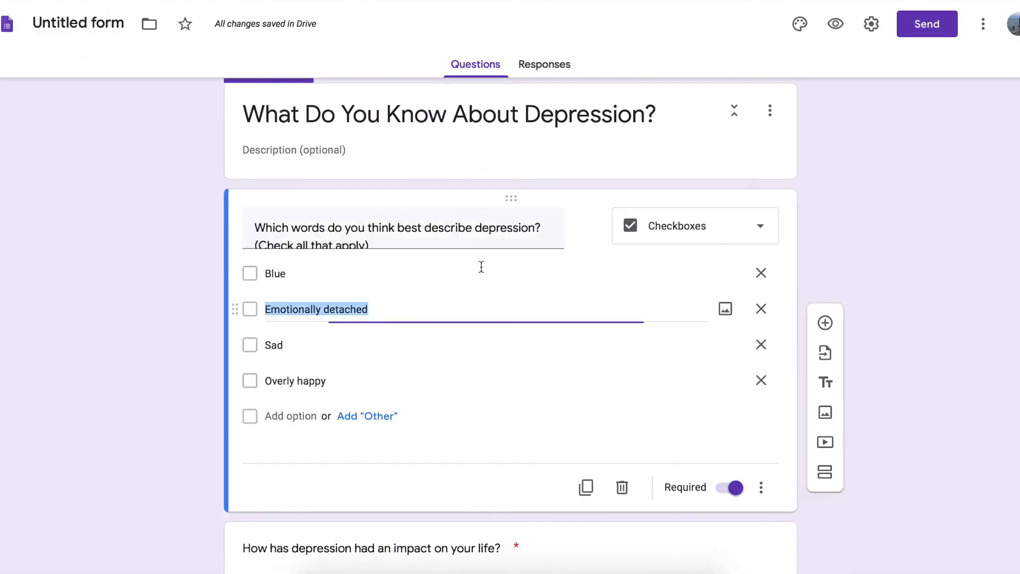
click(372, 416)
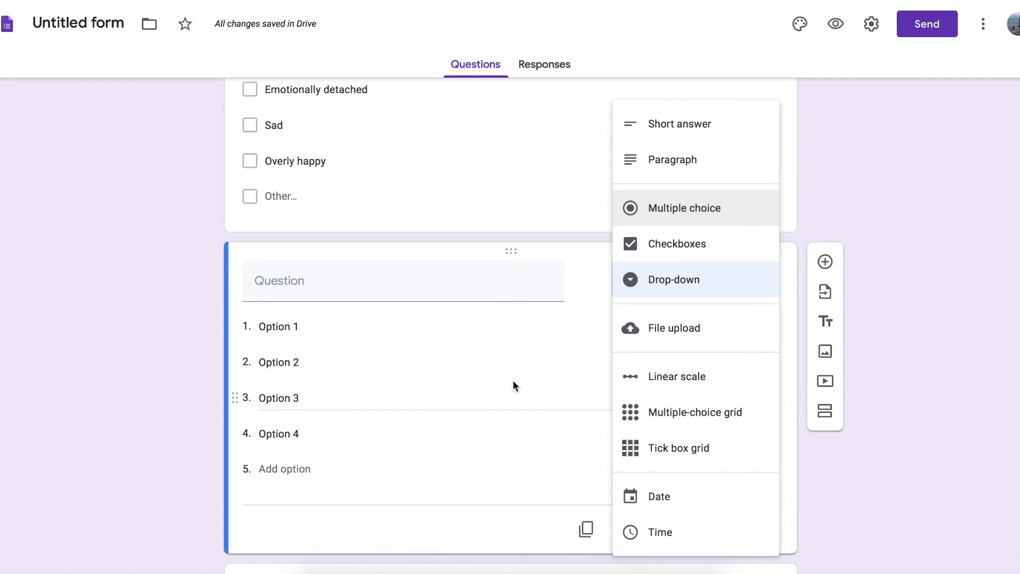
Finish looking over the question types for the blank four-option question, keeping it as Drop-down.
click(513, 381)
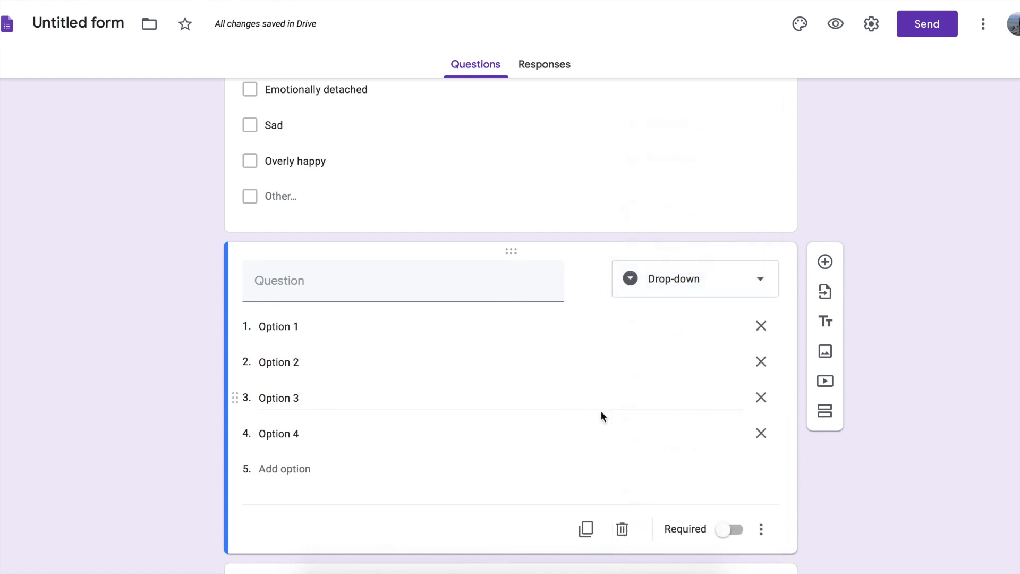